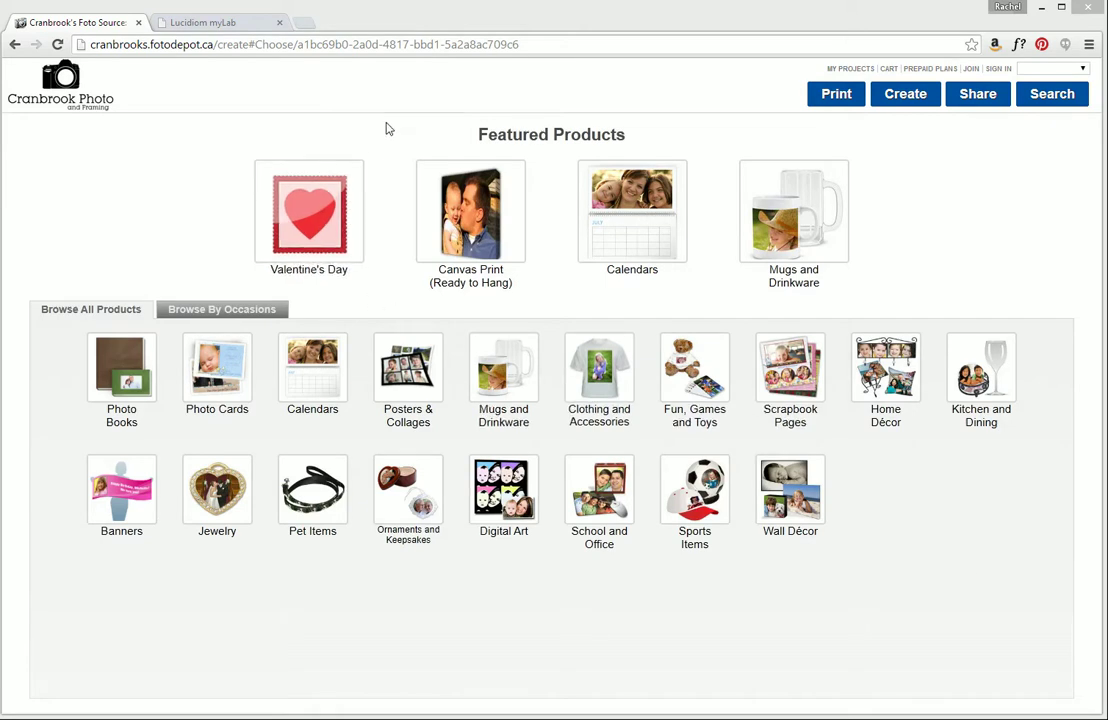
View the product types in the featured Valentine's Day category, and return to the storefront's product overview.
{"action": "left_click", "coordinate": [268, 206]}
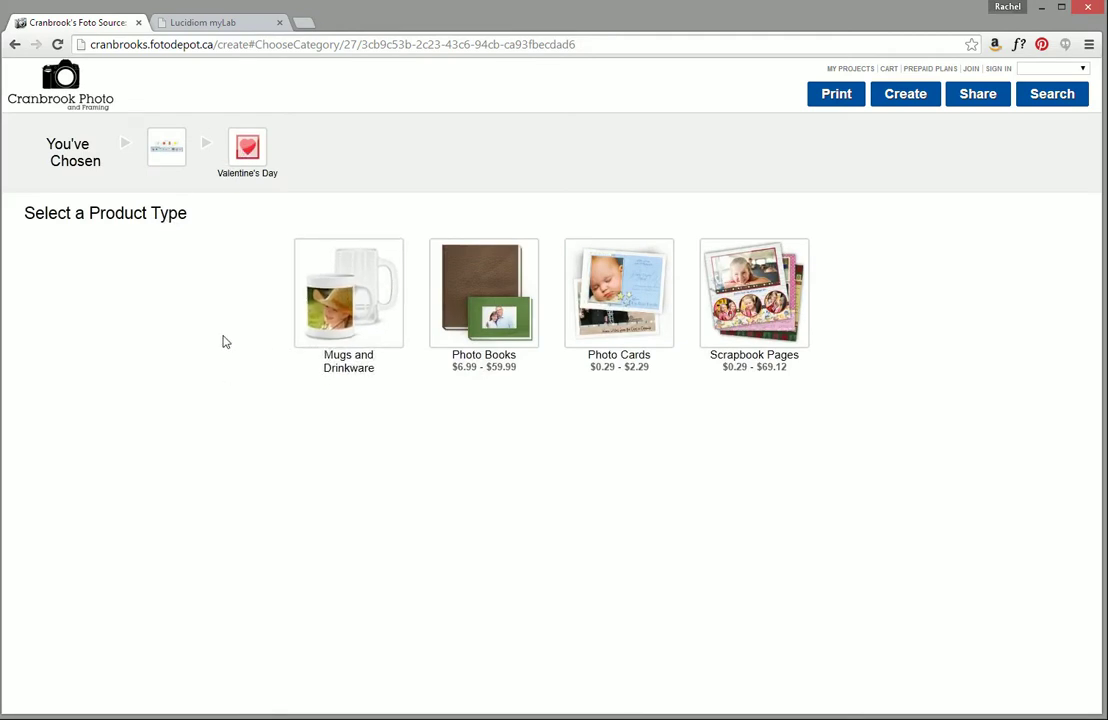
{"action": "left_click", "coordinate": [158, 134]}
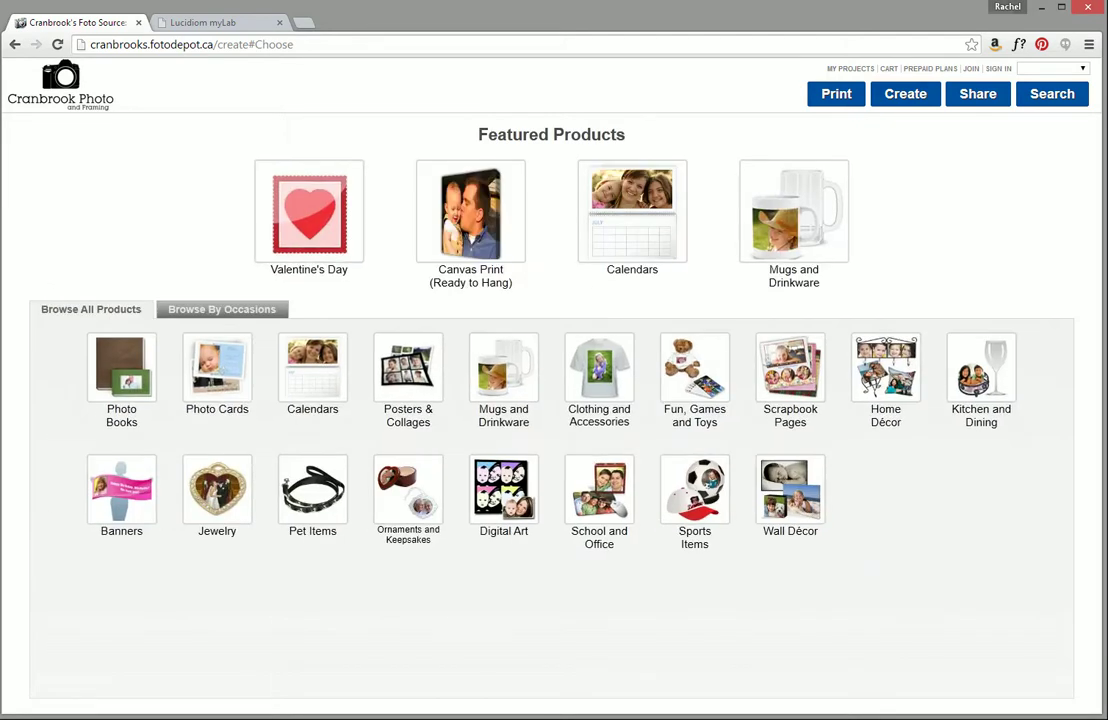
Switch to Lab 50 and open the ordering settings of the Photo Finale application from the application settings.
{"action": "mouse_move", "coordinate": [360, 718]}
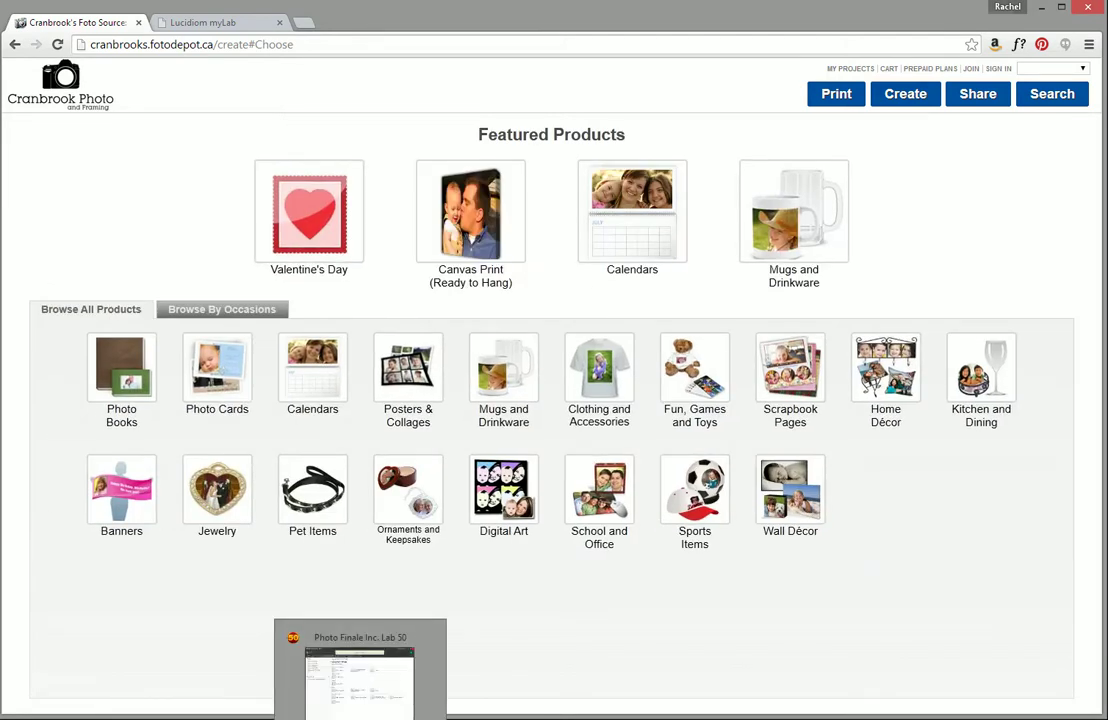
{"action": "left_click", "coordinate": [360, 675]}
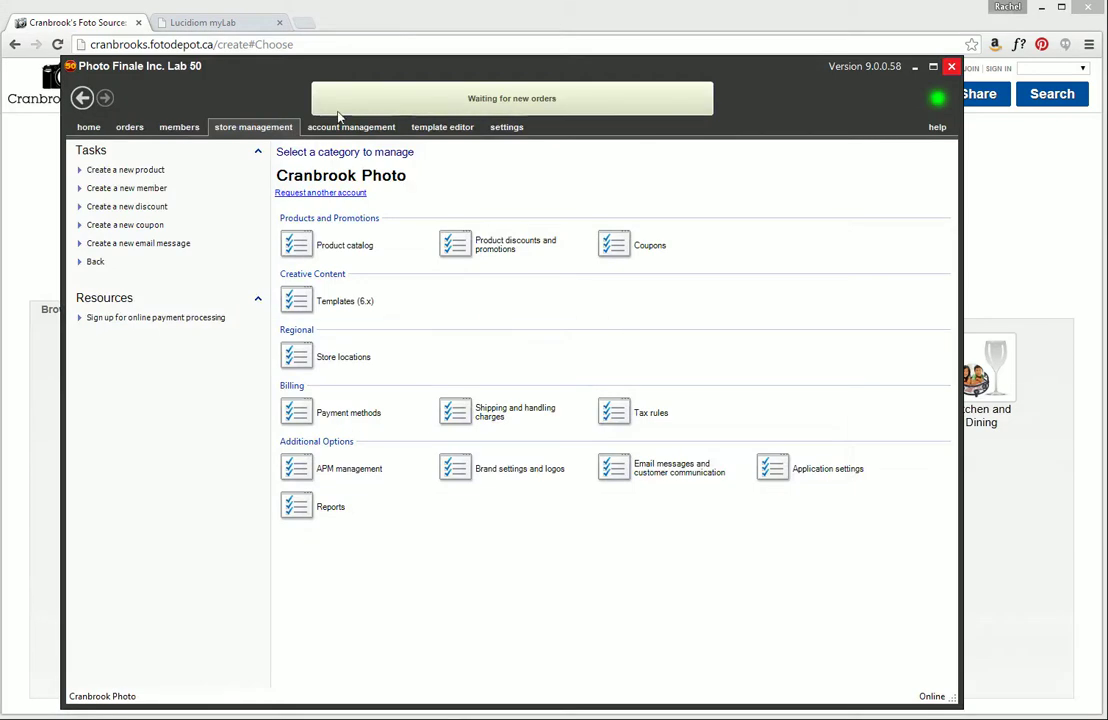
{"action": "left_click", "coordinate": [848, 481]}
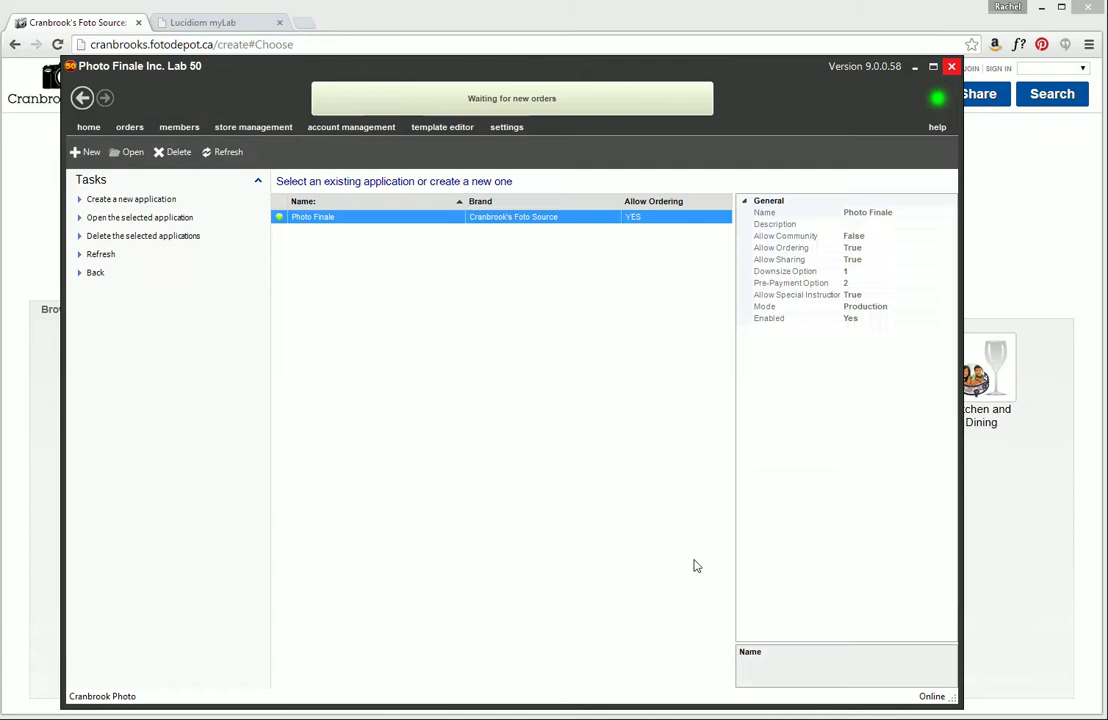
{"action": "double_click", "coordinate": [443, 220]}
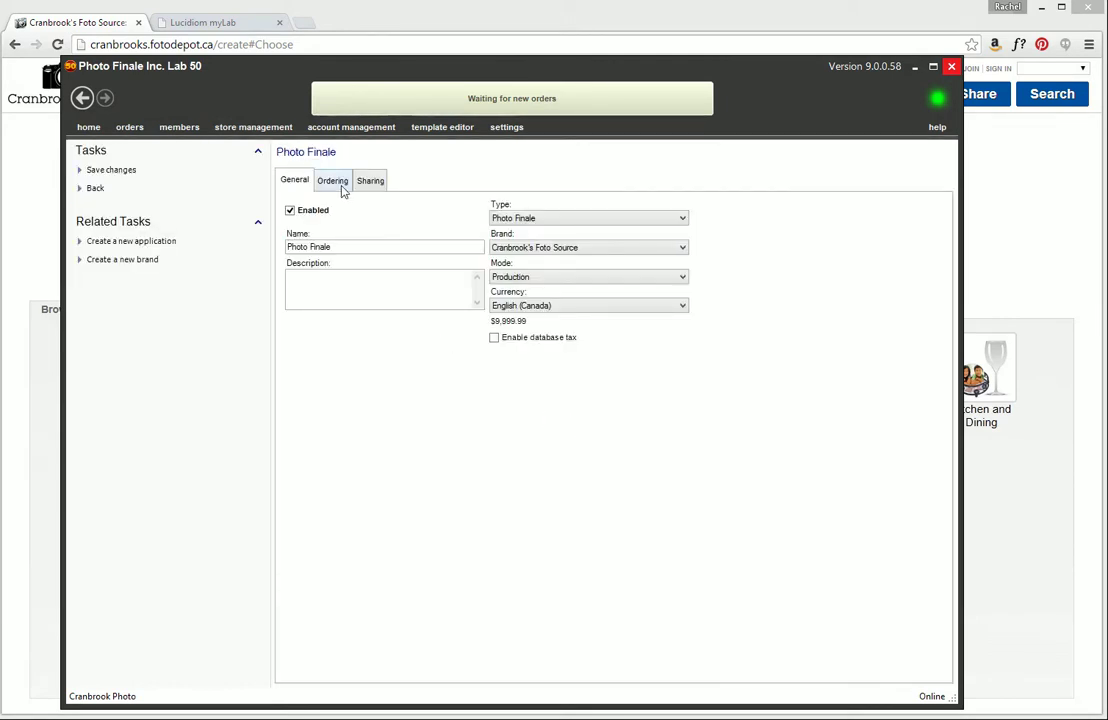
{"action": "left_click", "coordinate": [341, 188]}
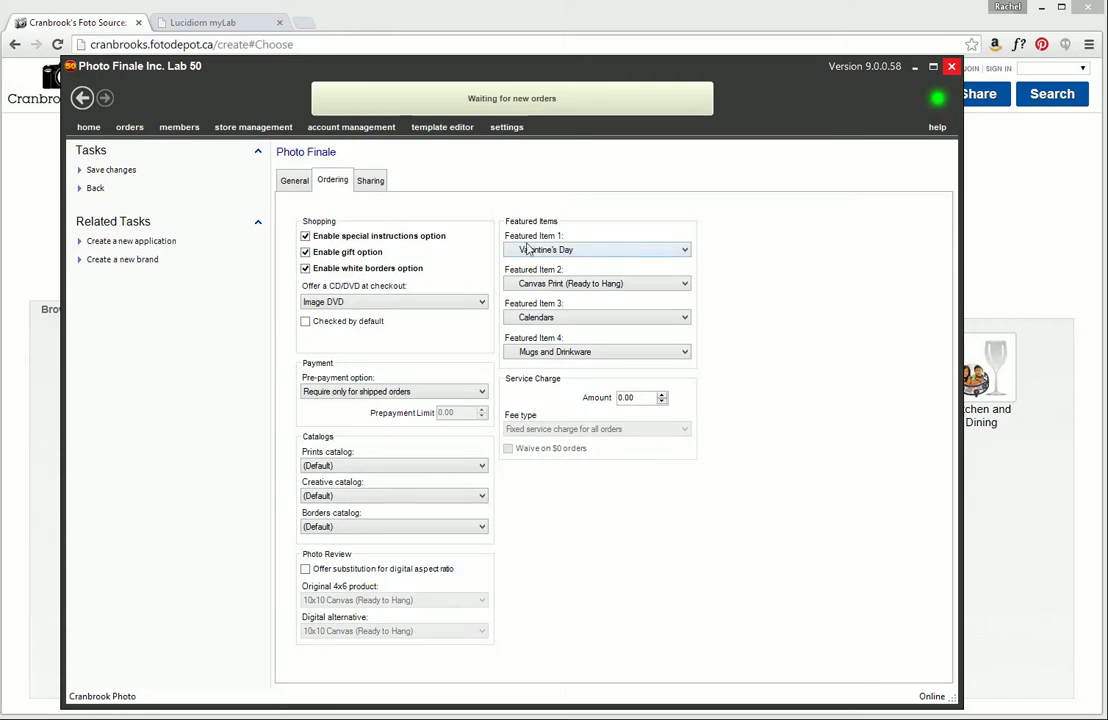
Examine the occasions and product groups offered for Featured Item 1, keeping Valentine's Day selected, and return to the storefront in the browser.
{"action": "left_click", "coordinate": [570, 251]}
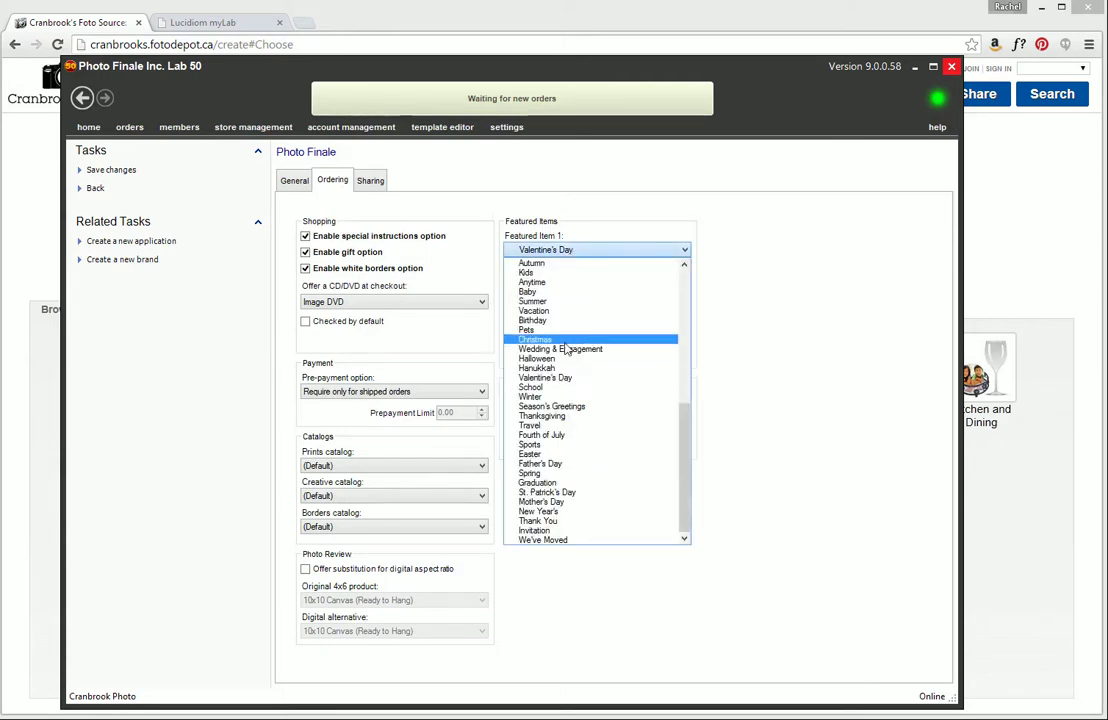
{"action": "left_click", "coordinate": [560, 378]}
{"action": "left_click", "coordinate": [603, 252]}
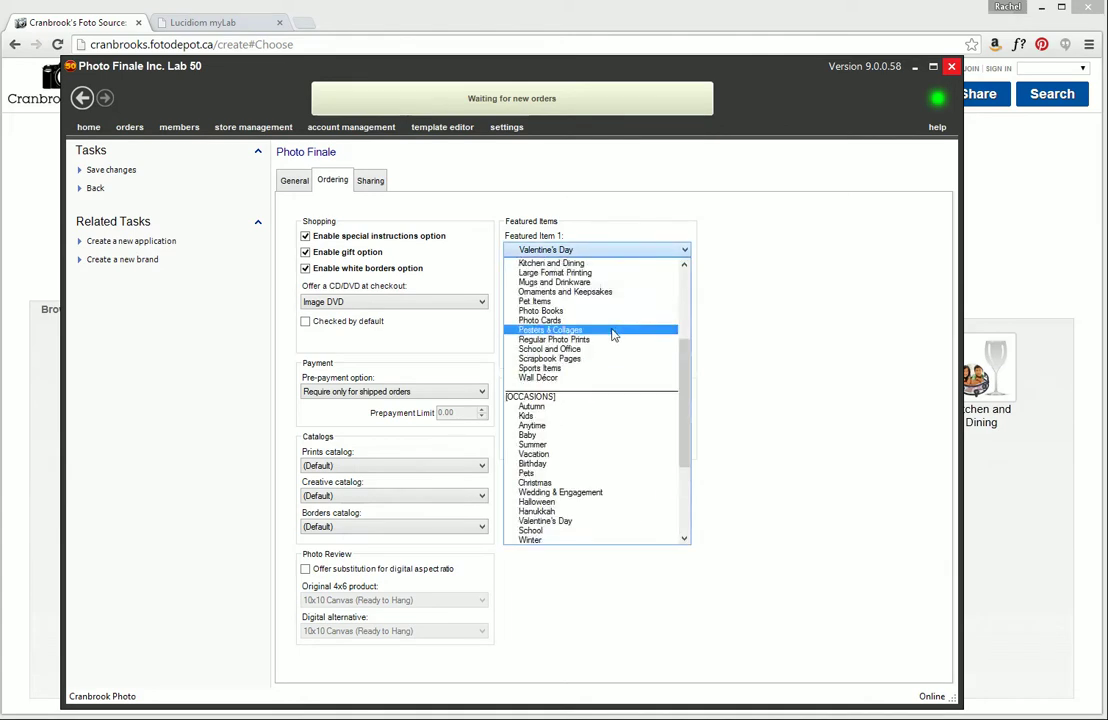
{"action": "scroll", "coordinate": [577, 395], "scroll_direction": "up", "scroll_amount": 5}
{"action": "scroll", "coordinate": [577, 395], "scroll_direction": "up", "scroll_amount": 1}
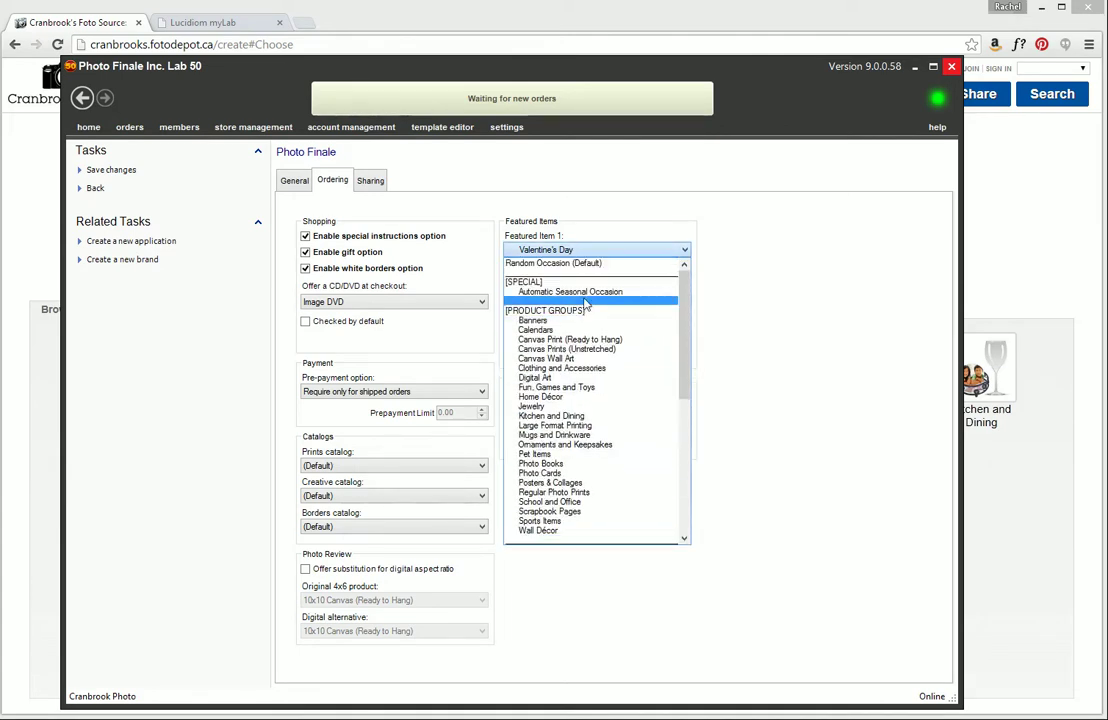
{"action": "left_click", "coordinate": [801, 247]}
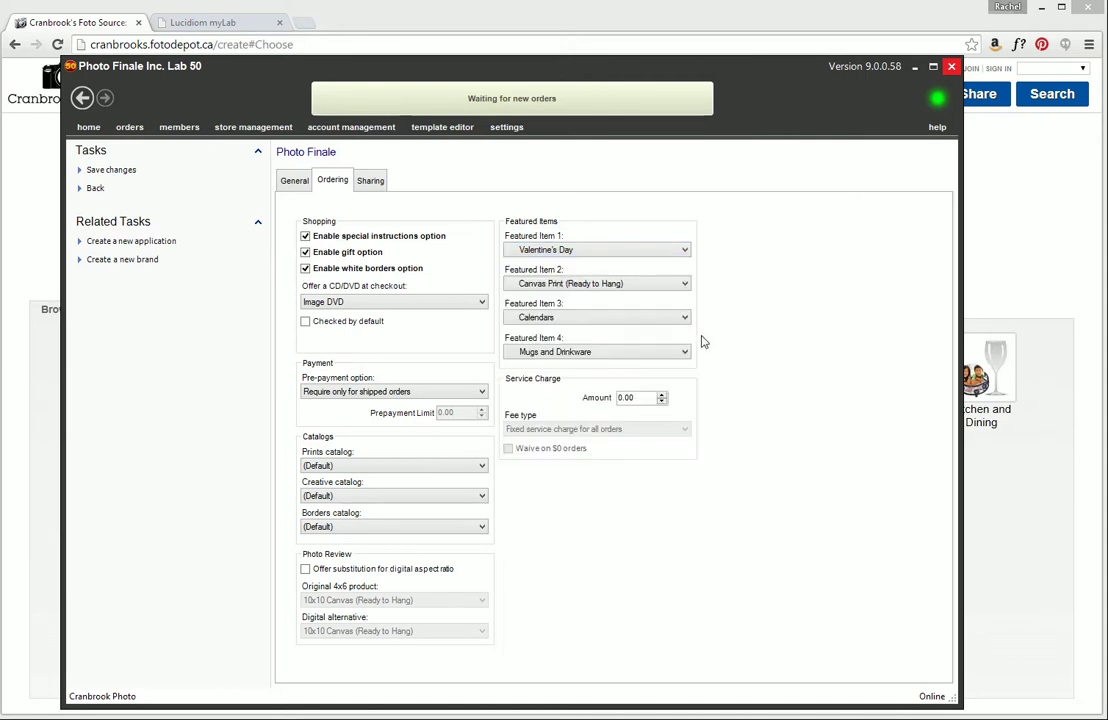
{"action": "left_click", "coordinate": [96, 189]}
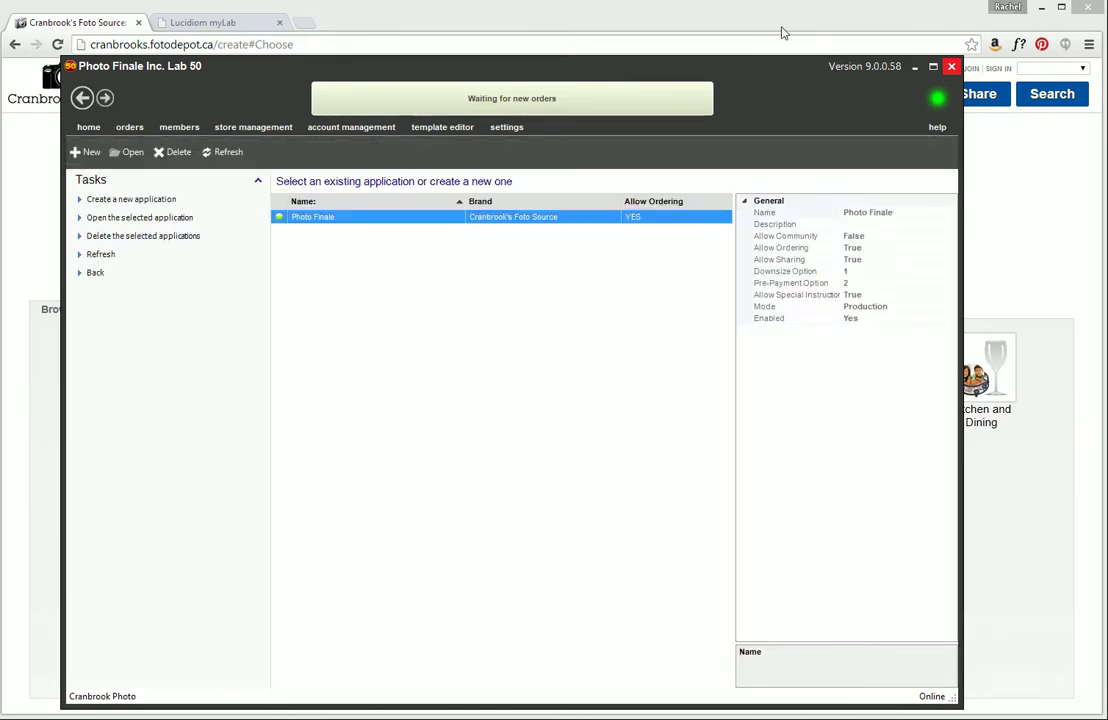
{"action": "left_click", "coordinate": [914, 66]}
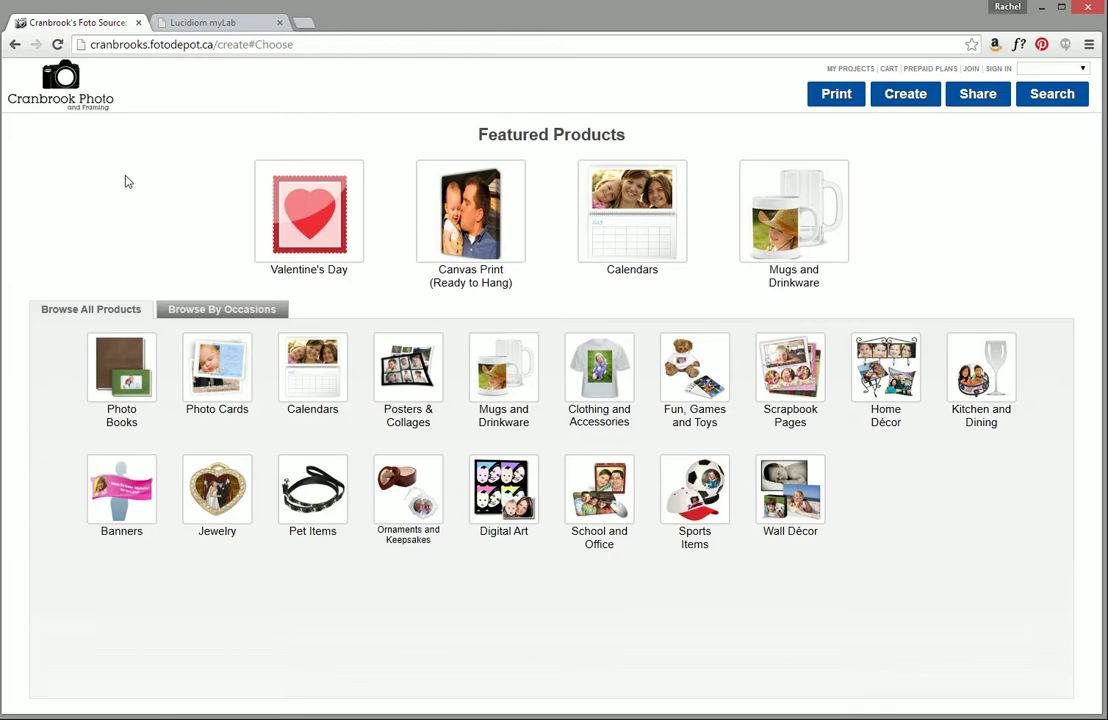
Load cranbrooks.pfsandbox.com/debugsettings and enable the debug display.
{"action": "left_click", "coordinate": [197, 46]}
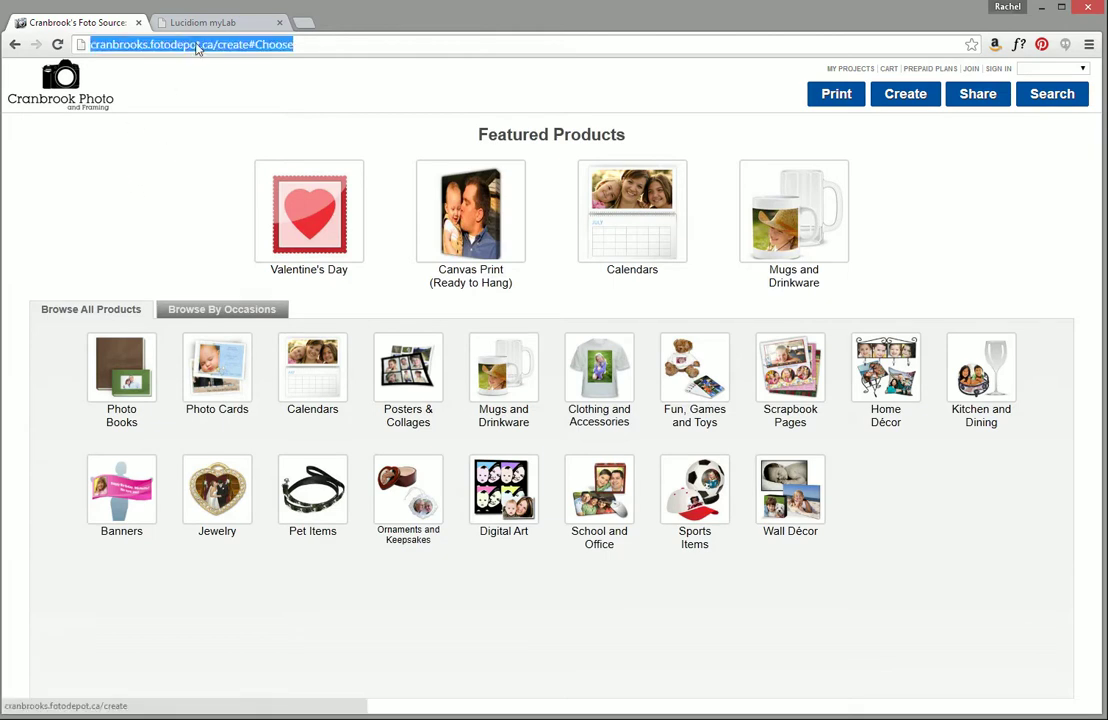
{"action": "left_click", "coordinate": [197, 46]}
{"action": "left_click_drag", "start_coordinate": [150, 44], "coordinate": [294, 44]}
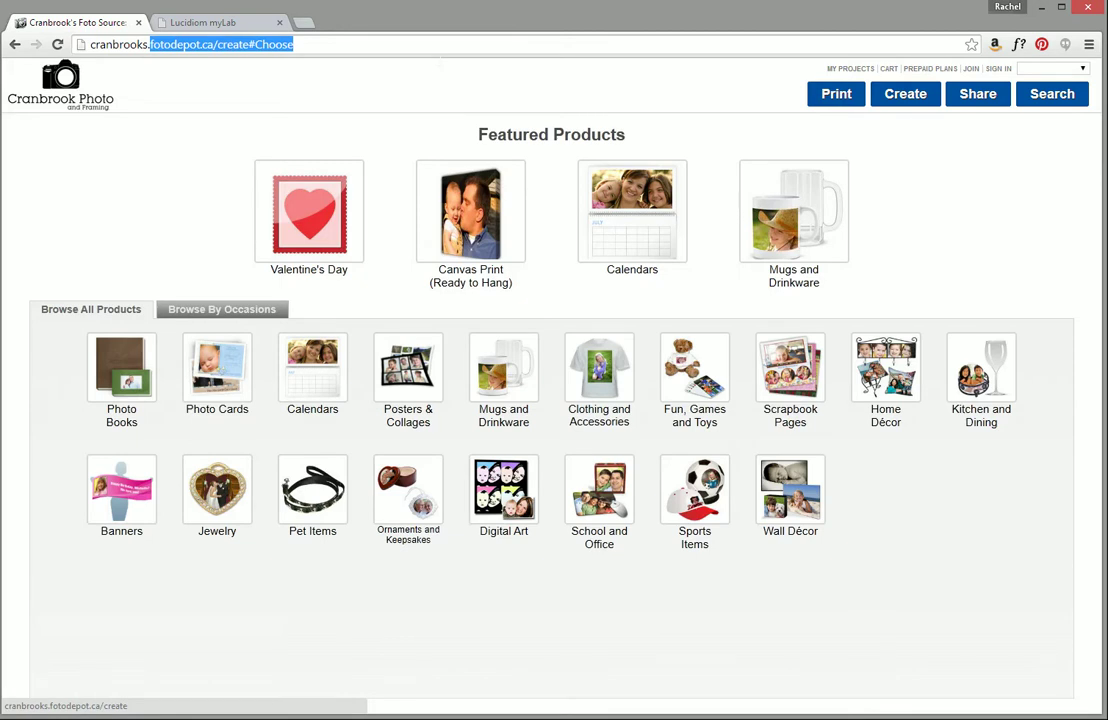
{"action": "type", "text": "pf"}
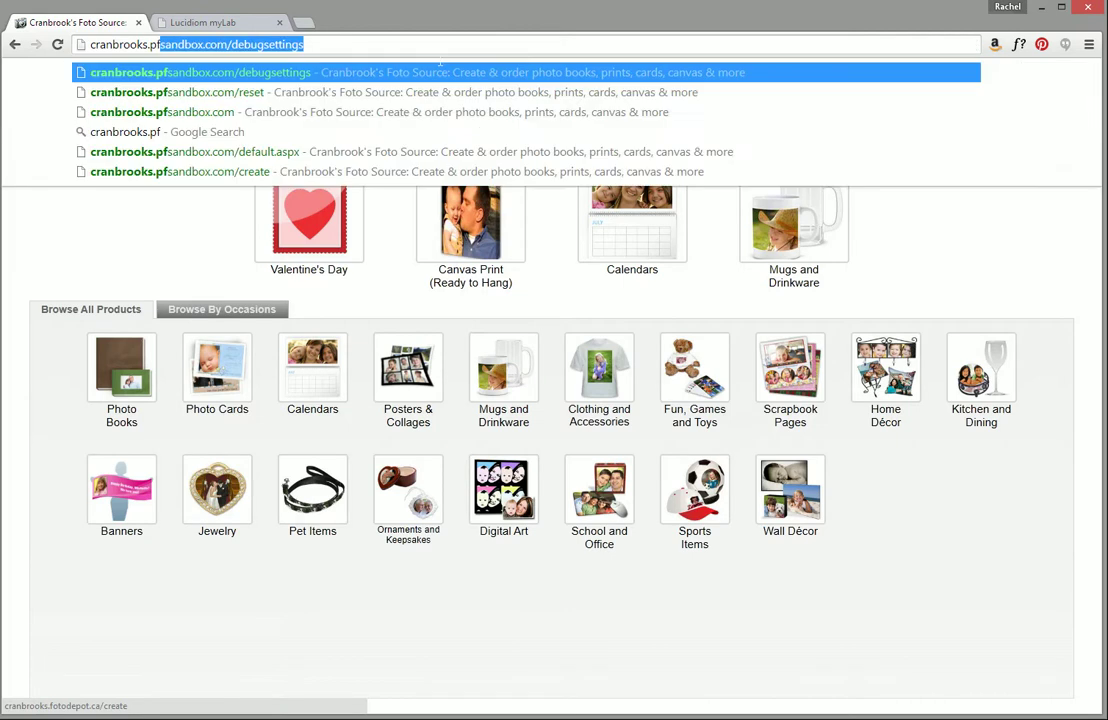
{"action": "key", "text": "Right"}
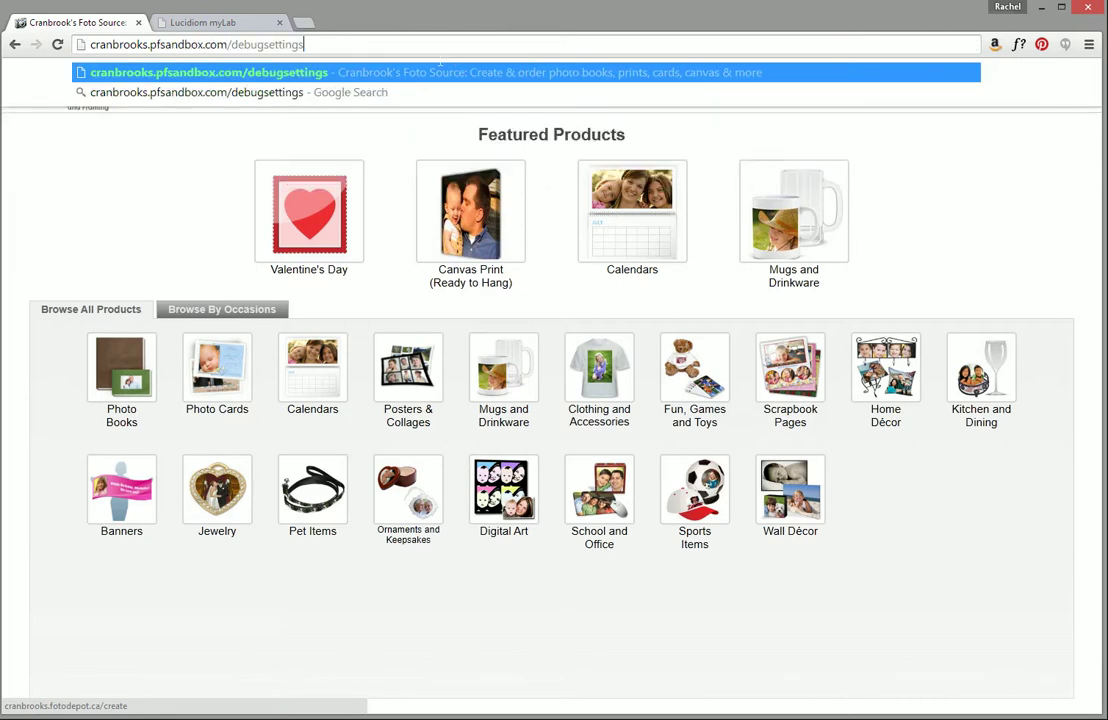
{"action": "key", "text": "Return"}
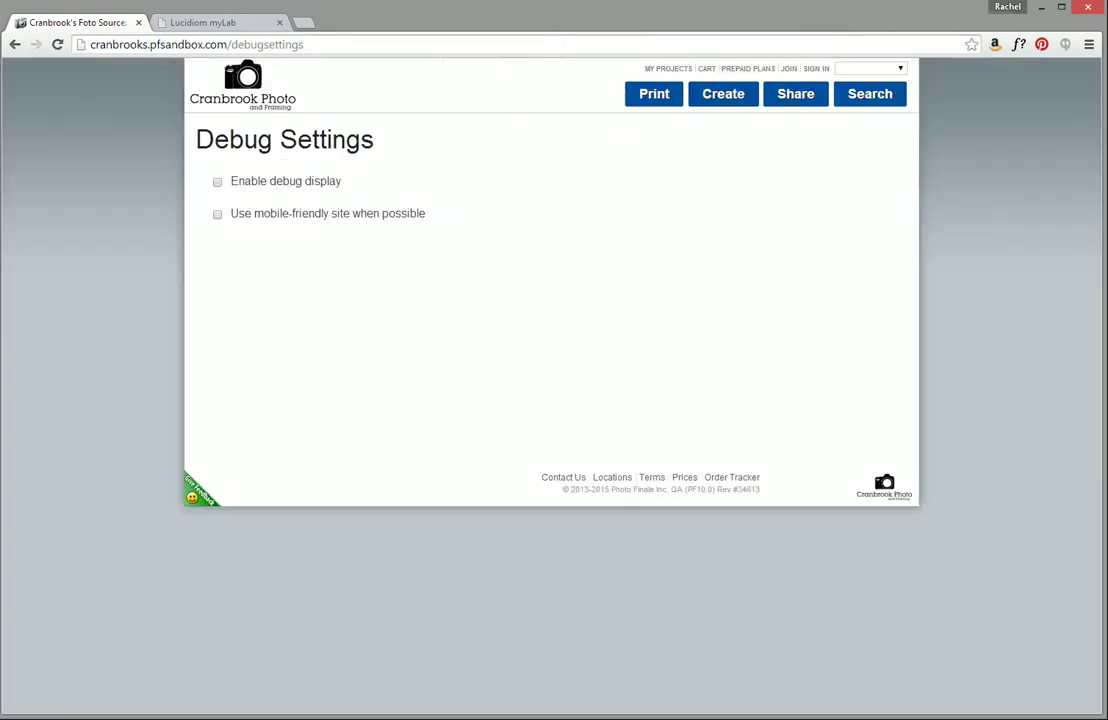
{"action": "left_click", "coordinate": [217, 184]}
From the Create page, view Valentine's Day mugs down to the Mugs and Steins products, and return to the Valentine's Day product types.
{"action": "left_click", "coordinate": [722, 100]}
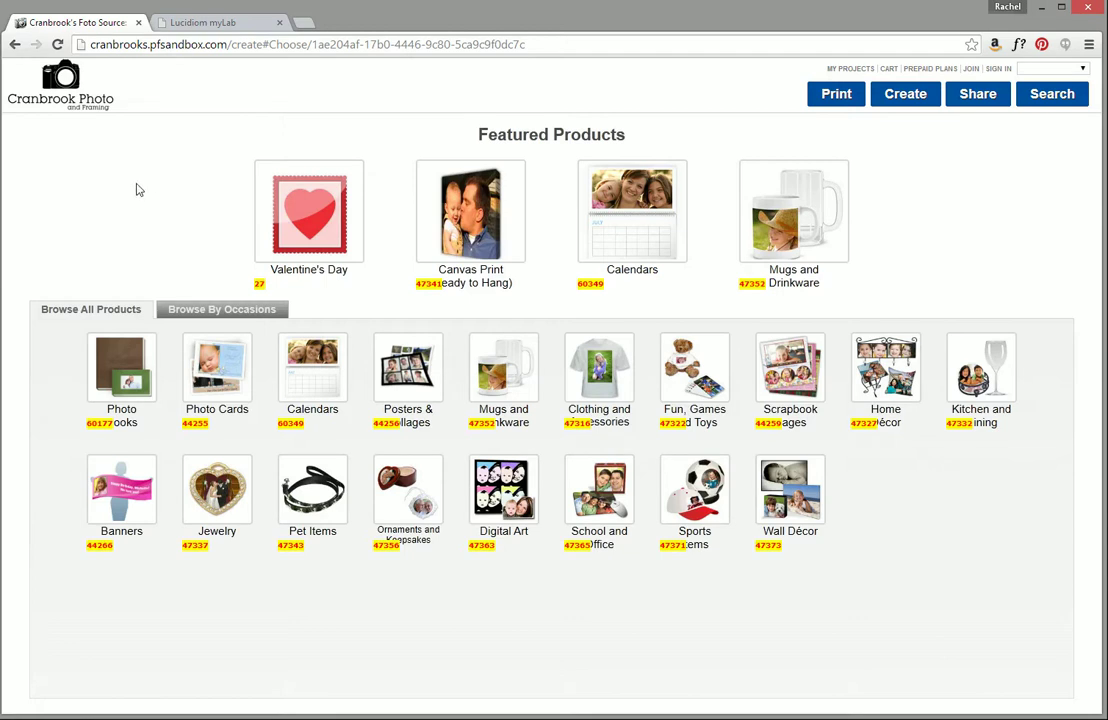
{"action": "left_click", "coordinate": [270, 200]}
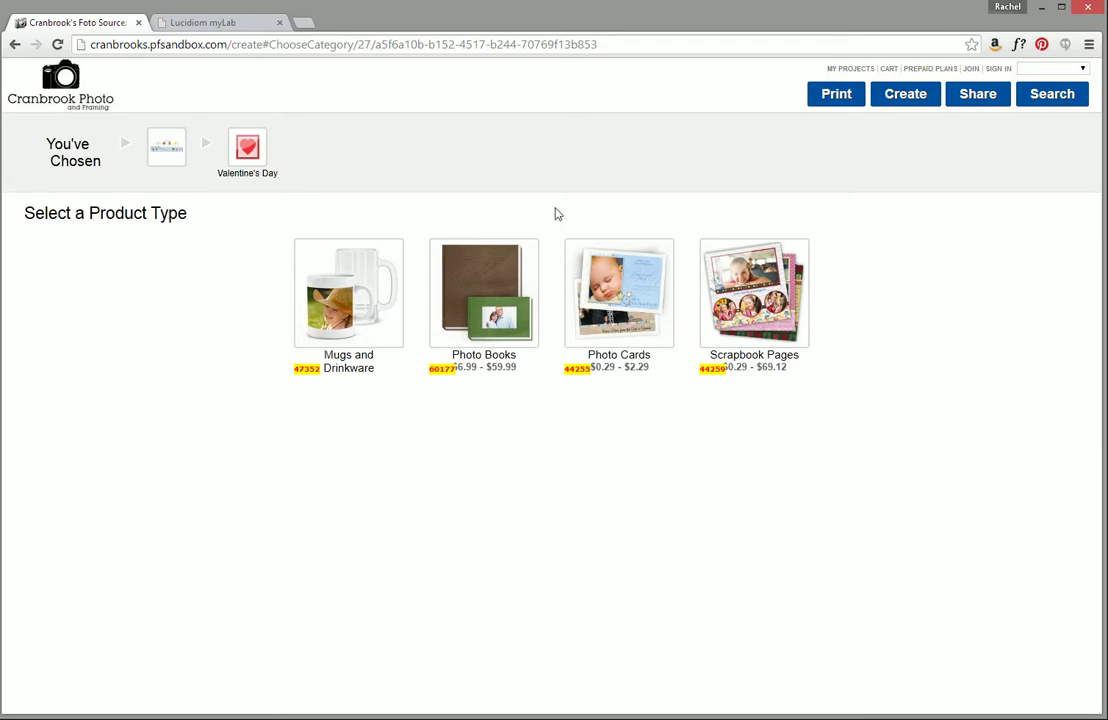
{"action": "left_click", "coordinate": [356, 300]}
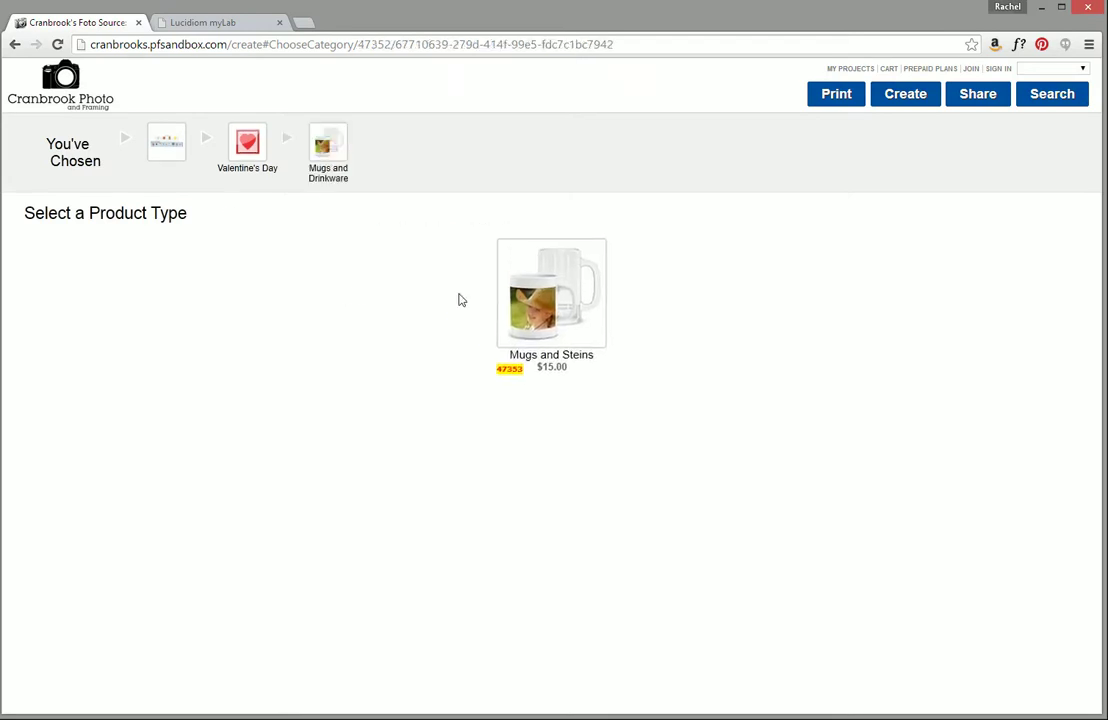
{"action": "left_click", "coordinate": [551, 305]}
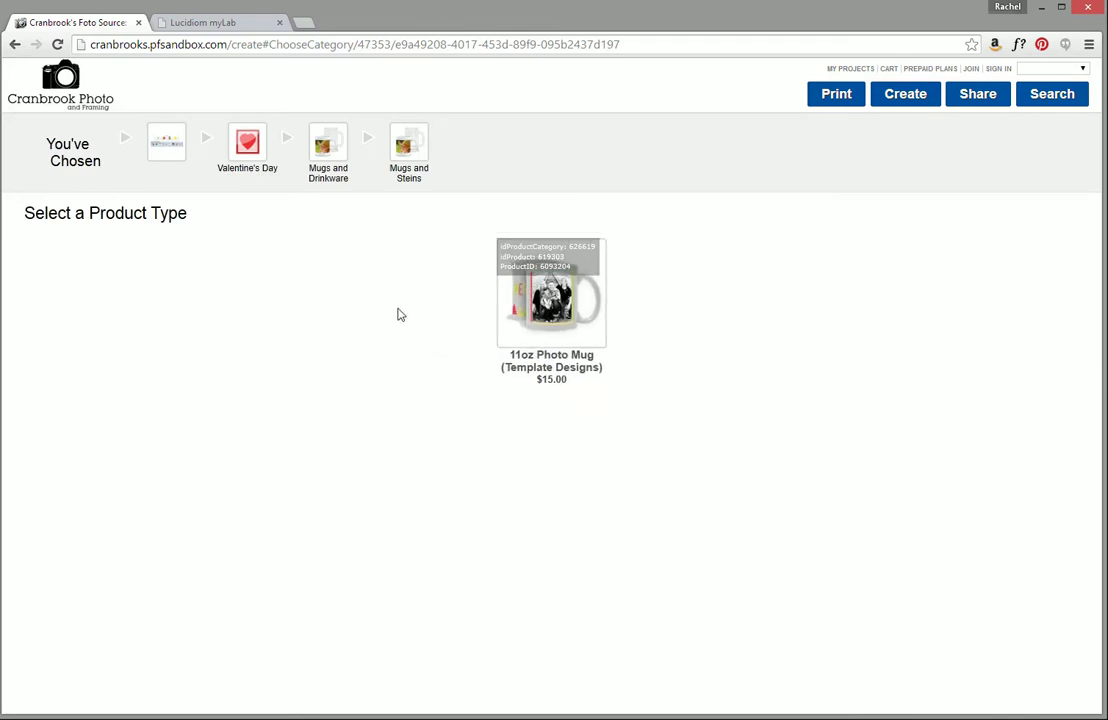
{"action": "left_click", "coordinate": [328, 146]}
{"action": "left_click", "coordinate": [247, 142]}
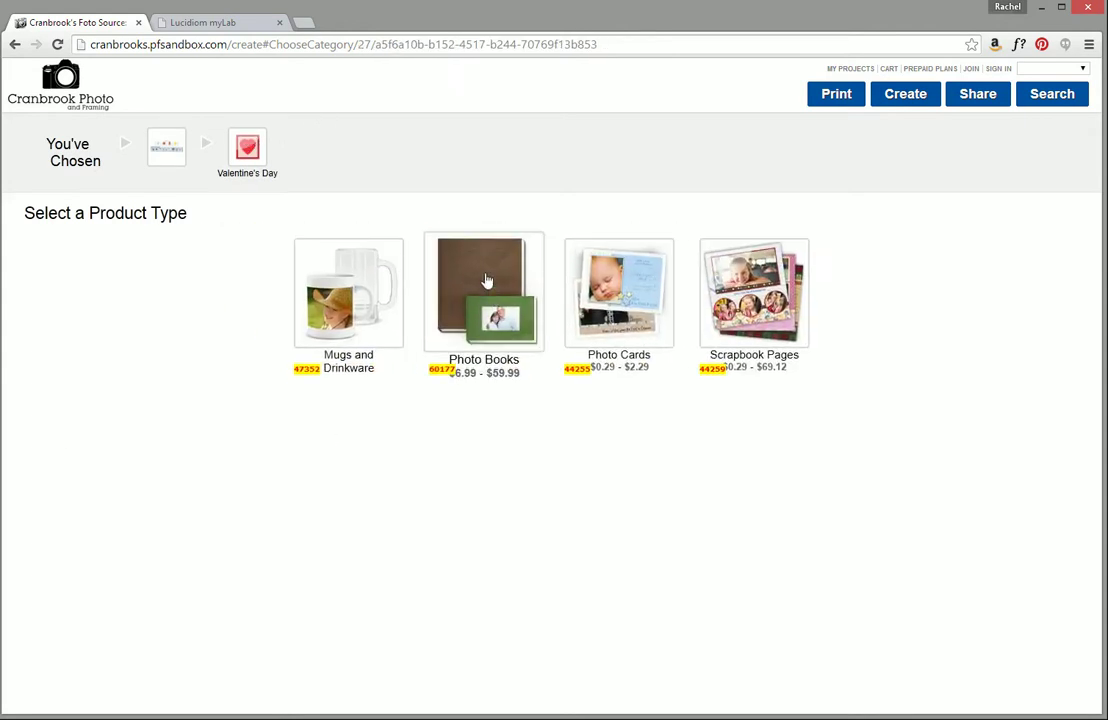
Examine the Valentine's Day products under Photo Books, Photo Cards and Scrapbook Pages, returning to the product types after each.
{"action": "left_click", "coordinate": [484, 276]}
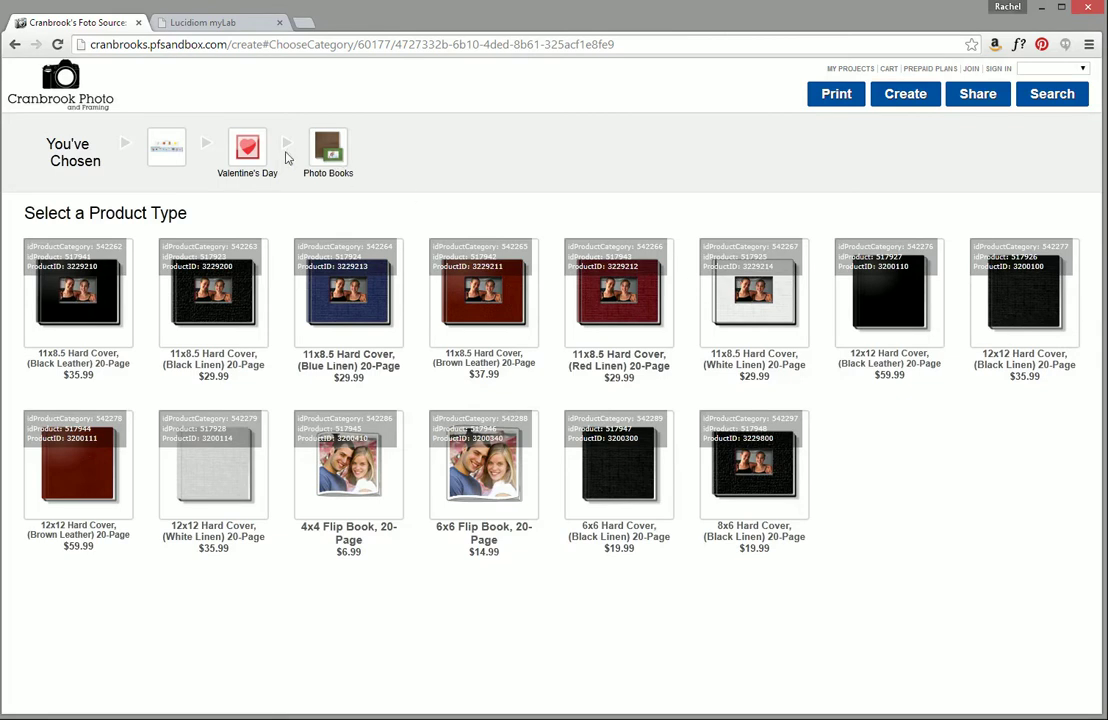
{"action": "left_click", "coordinate": [230, 135]}
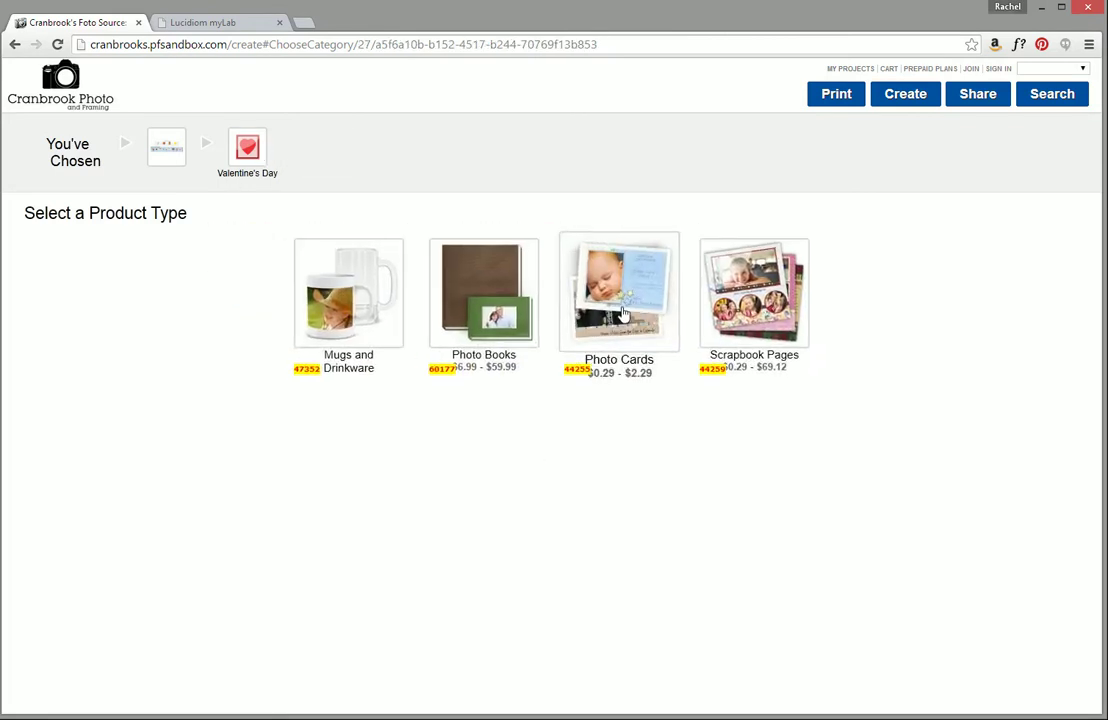
{"action": "left_click", "coordinate": [621, 314]}
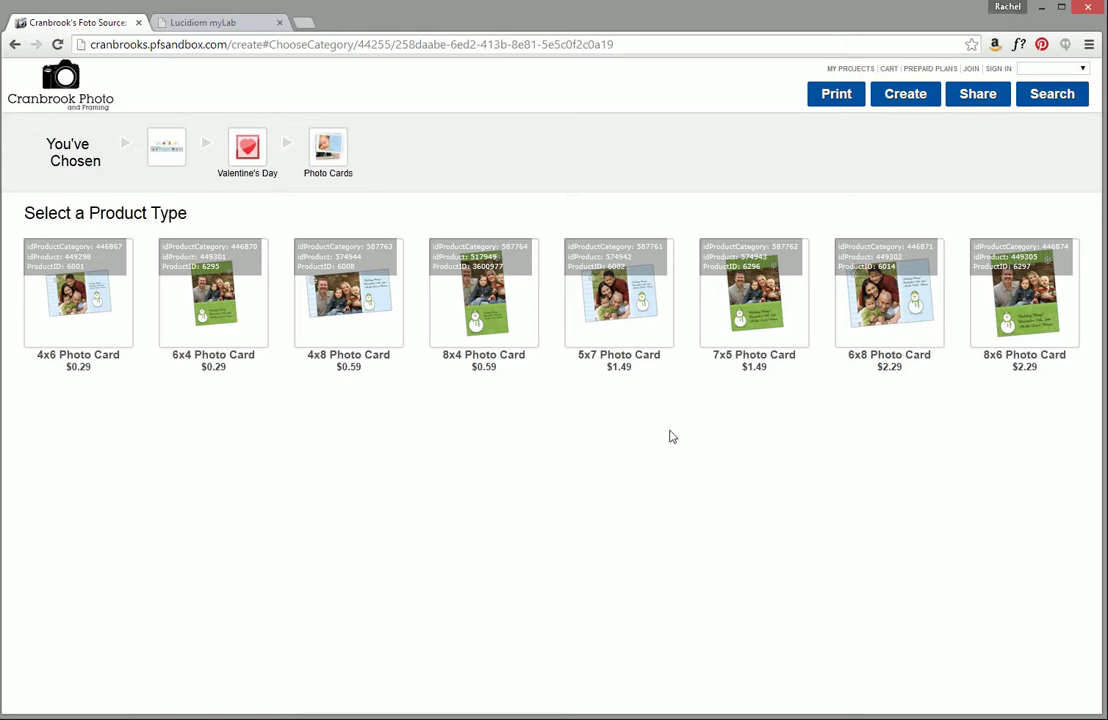
{"action": "left_click", "coordinate": [257, 158]}
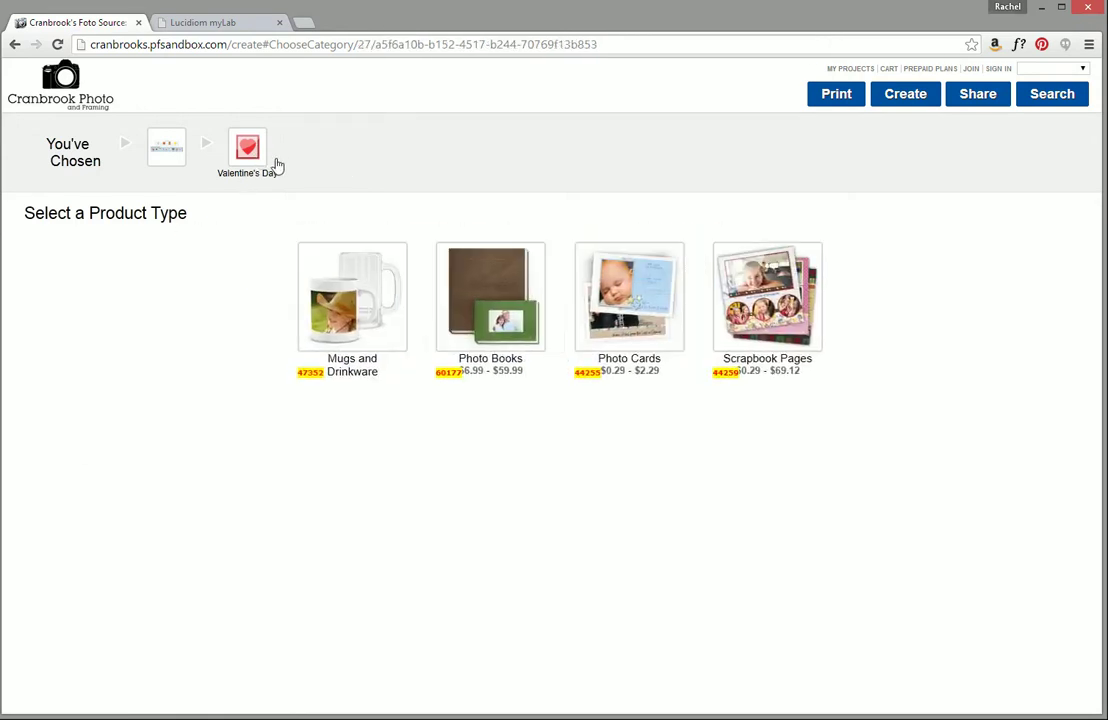
{"action": "left_click", "coordinate": [757, 289]}
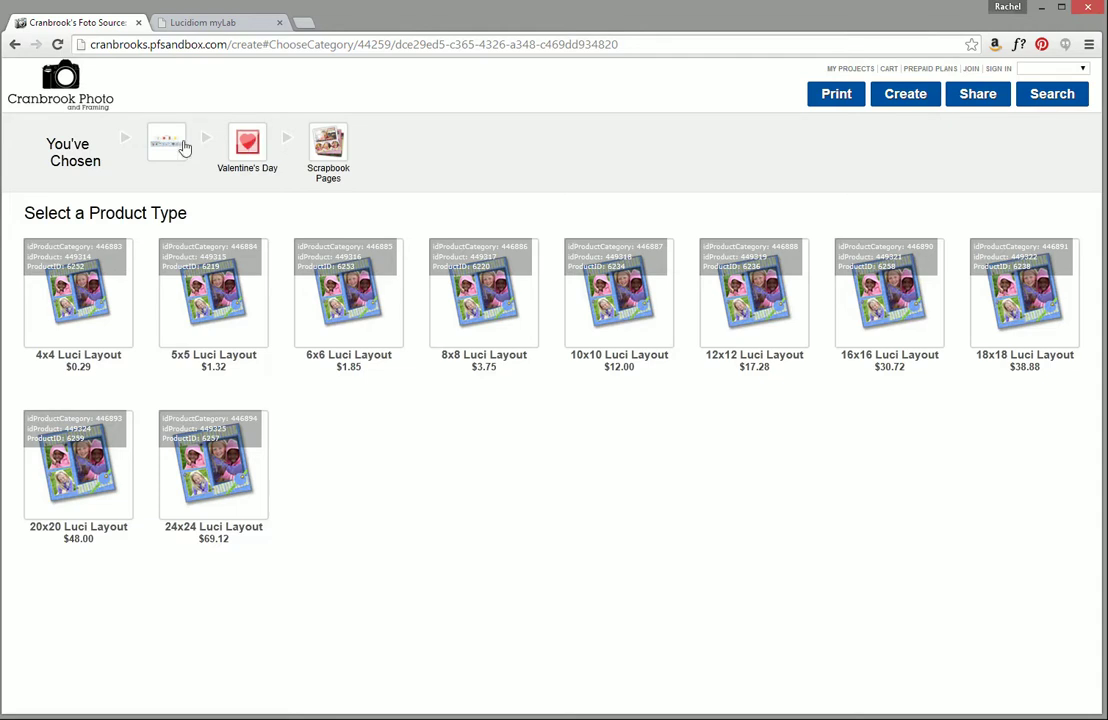
{"action": "left_click", "coordinate": [247, 145]}
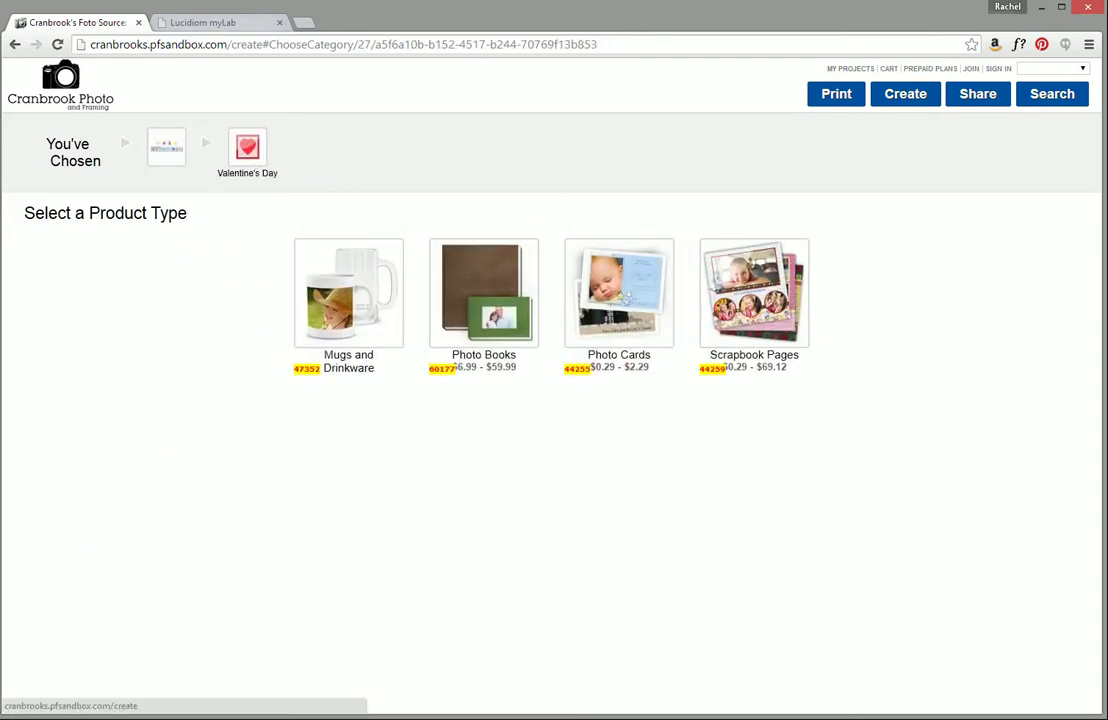
Reset the browser for the sandbox site by loading cranbrooks.pfsandbox.com/reset, and return to the site's home page.
{"action": "left_click", "coordinate": [279, 44]}
{"action": "left_click", "coordinate": [262, 44]}
{"action": "key", "text": "shift+End"}
{"action": "type", "text": "reset"}
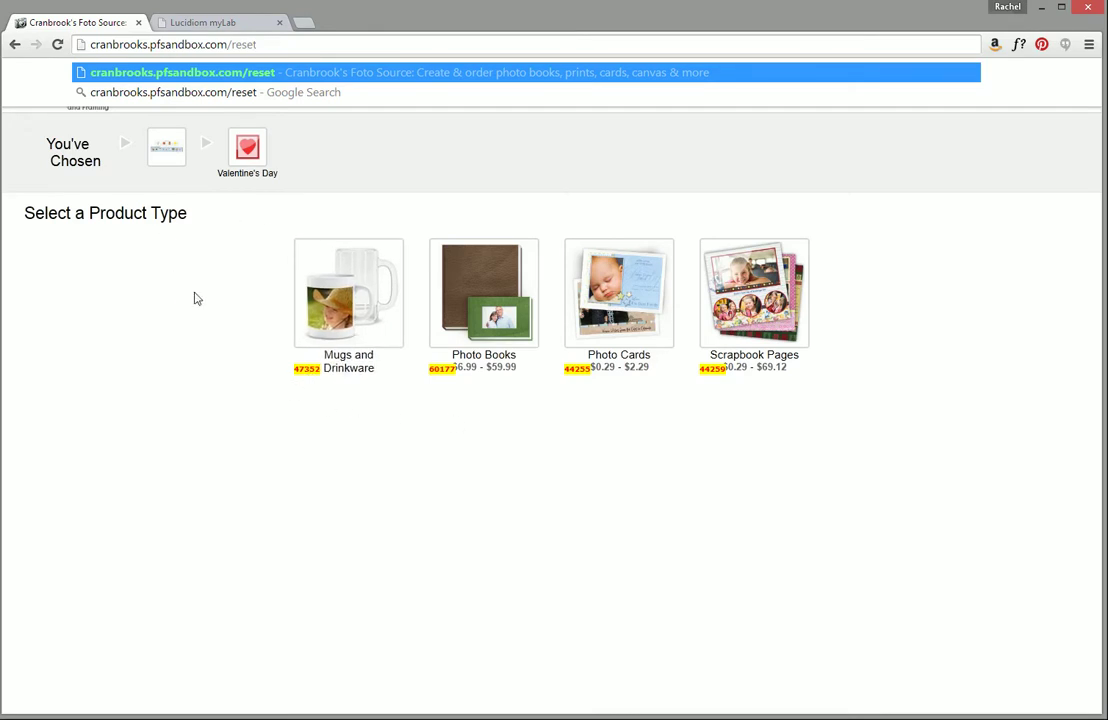
{"action": "key", "text": "Return"}
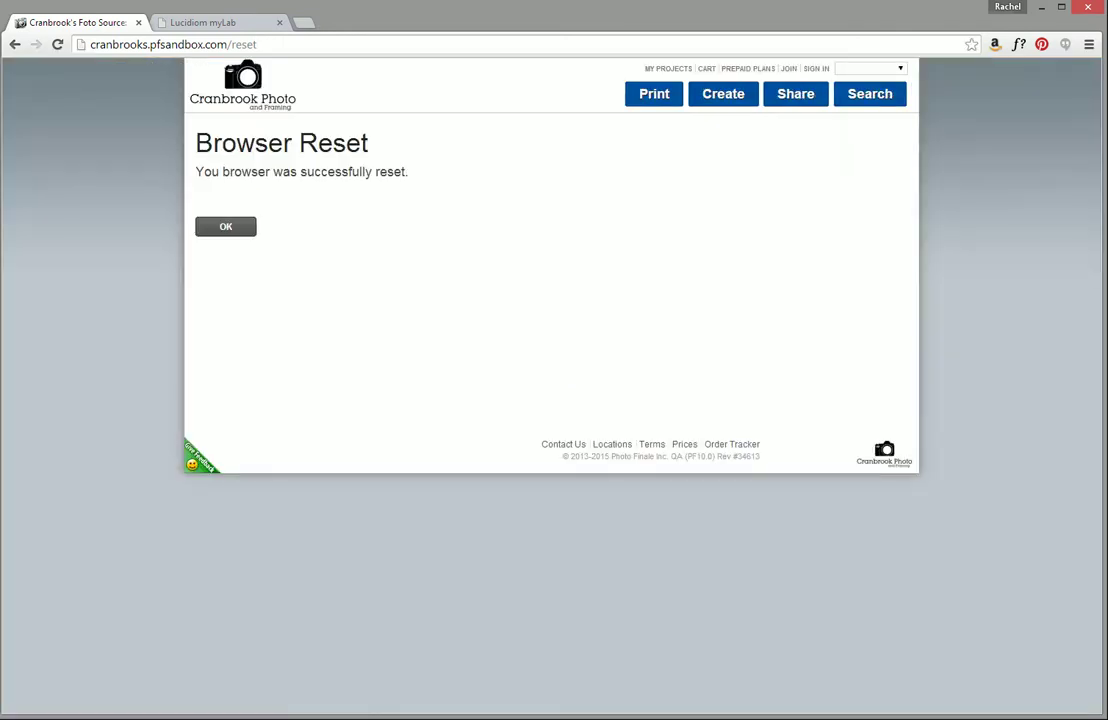
{"action": "left_click", "coordinate": [238, 229]}
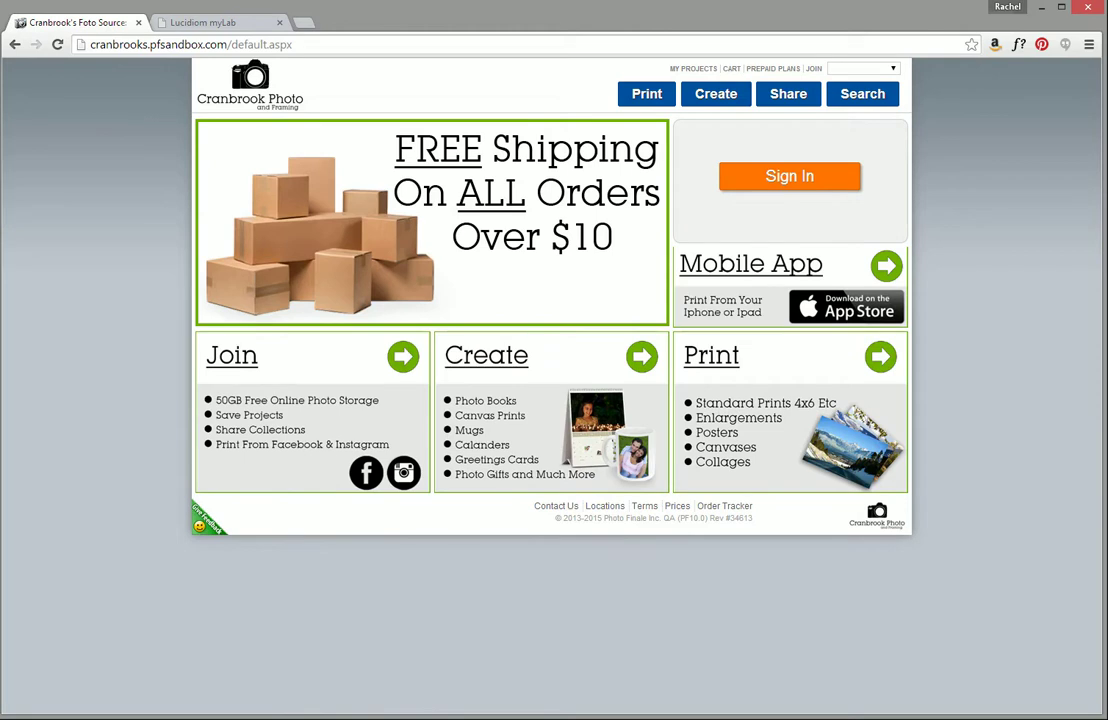
Switch to myLab and examine the list of product tags, including the products assigned to the Calendar tag.
{"action": "left_click", "coordinate": [236, 27]}
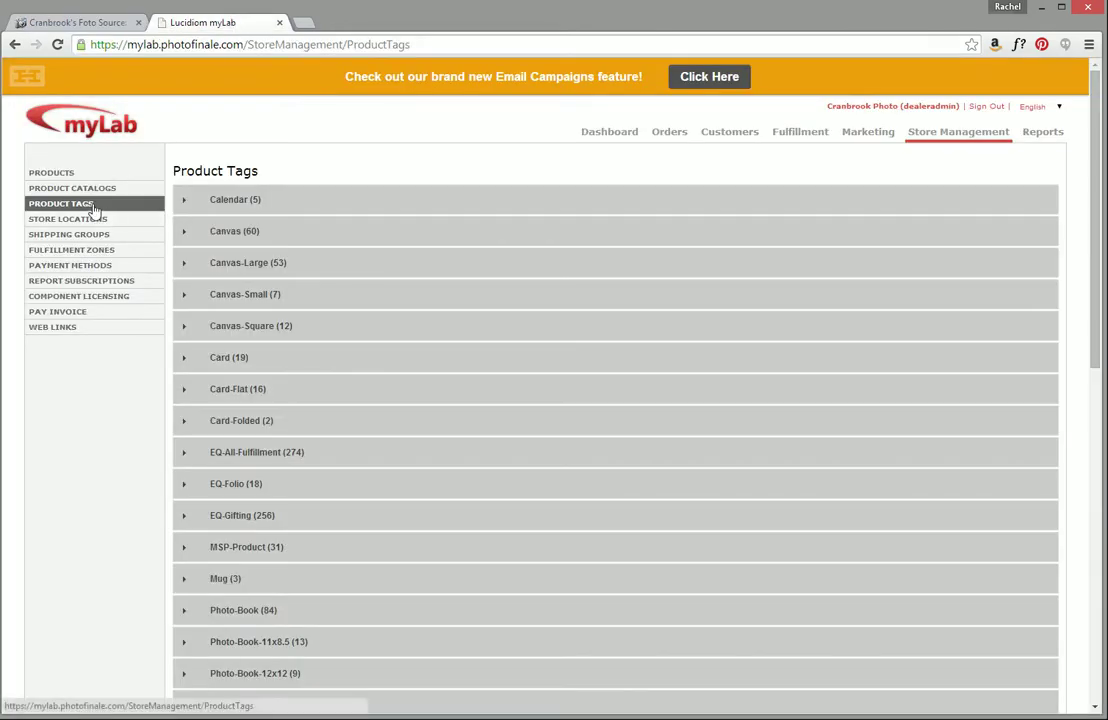
{"action": "scroll", "coordinate": [573, 423], "scroll_direction": "down", "scroll_amount": 2}
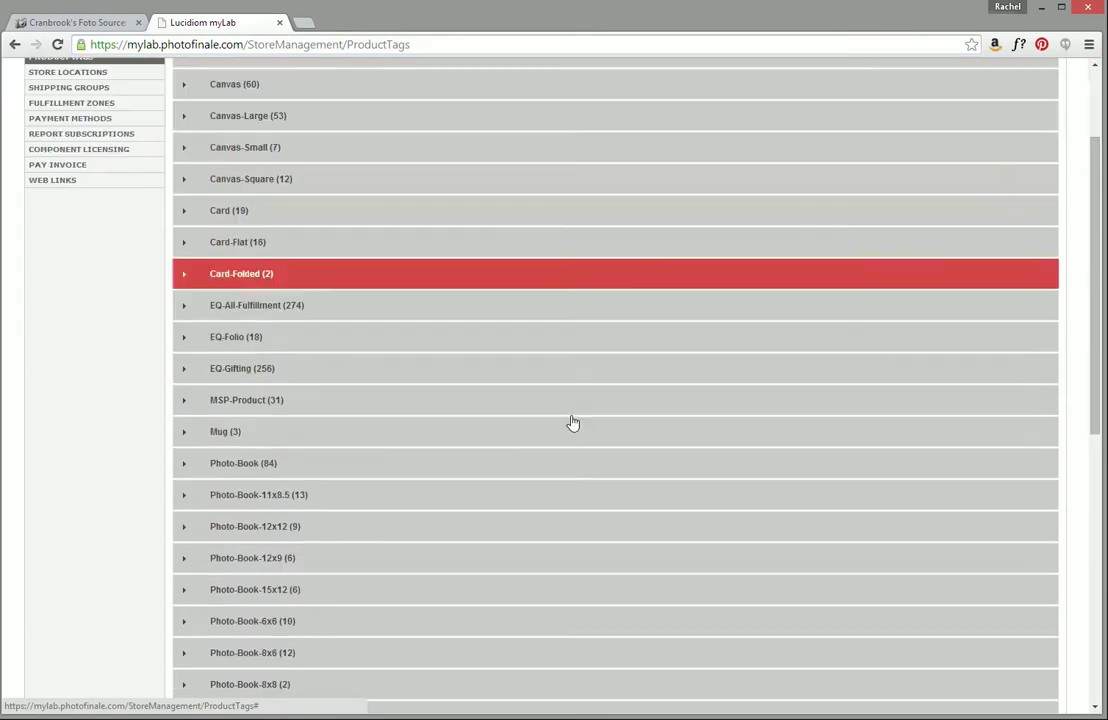
{"action": "scroll", "coordinate": [573, 423], "scroll_direction": "down", "scroll_amount": 4}
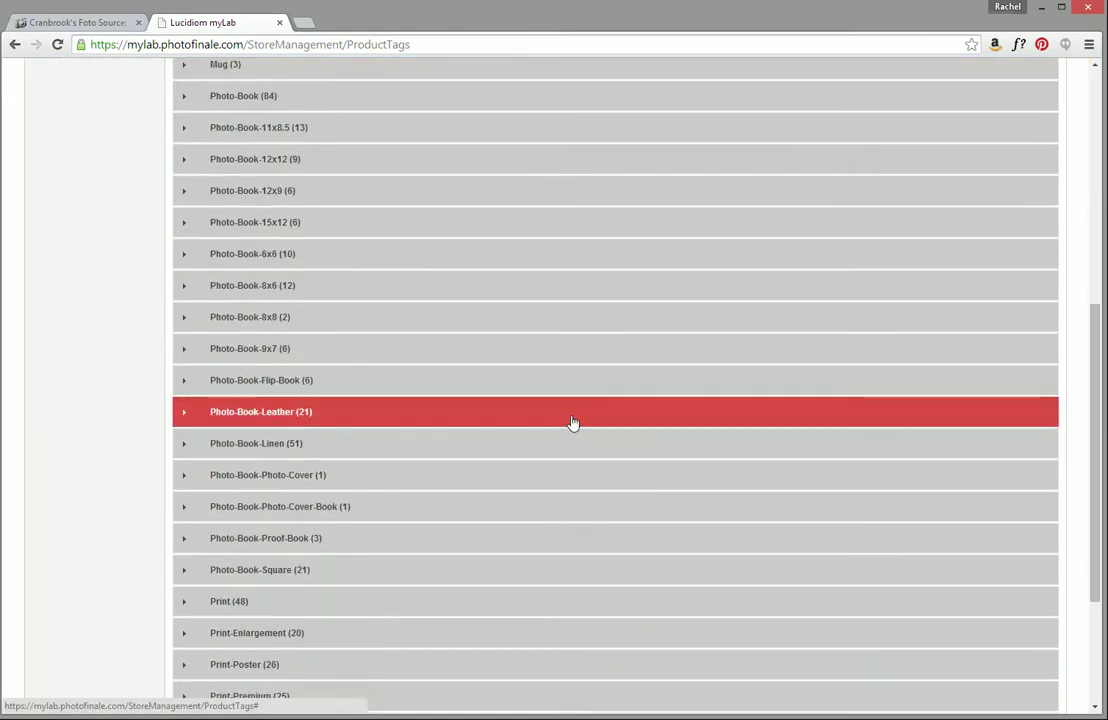
{"action": "scroll", "coordinate": [573, 423], "scroll_direction": "down", "scroll_amount": 3}
{"action": "scroll", "coordinate": [573, 423], "scroll_direction": "up", "scroll_amount": 4}
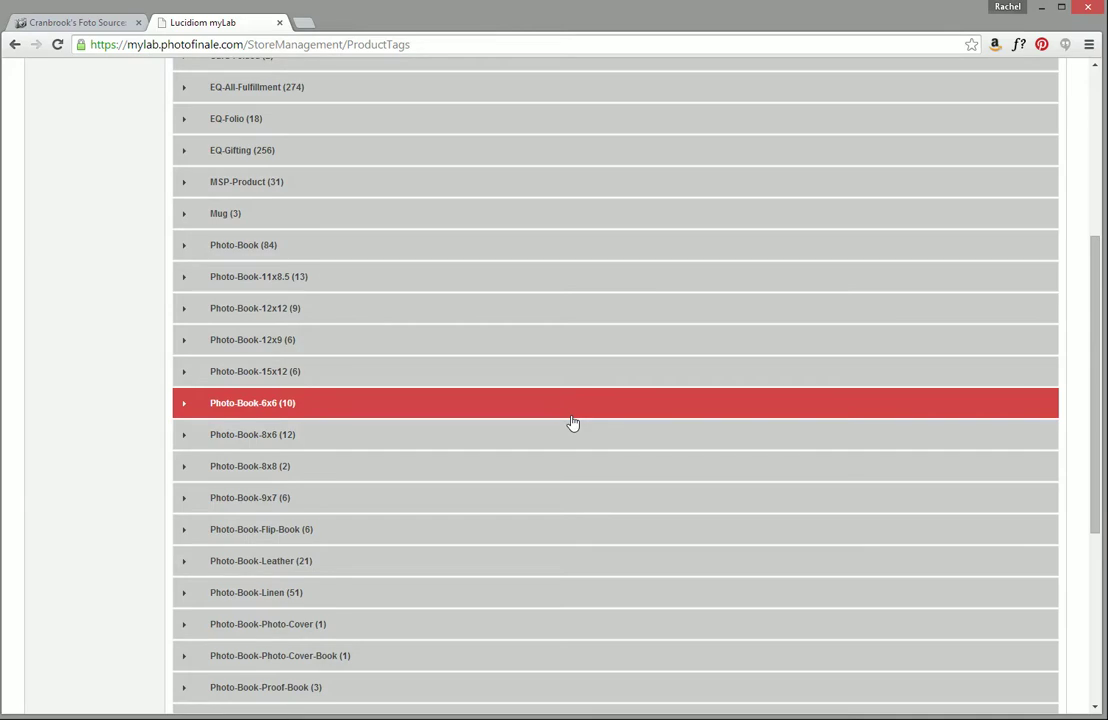
{"action": "scroll", "coordinate": [573, 423], "scroll_direction": "up", "scroll_amount": 4}
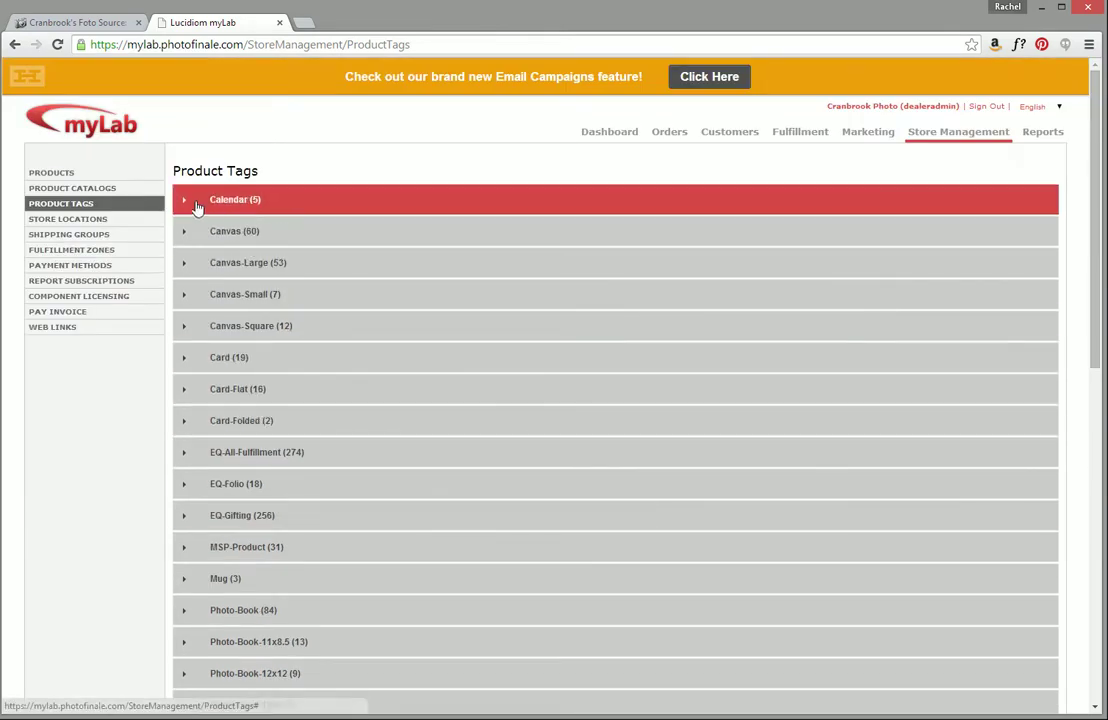
{"action": "left_click", "coordinate": [190, 205]}
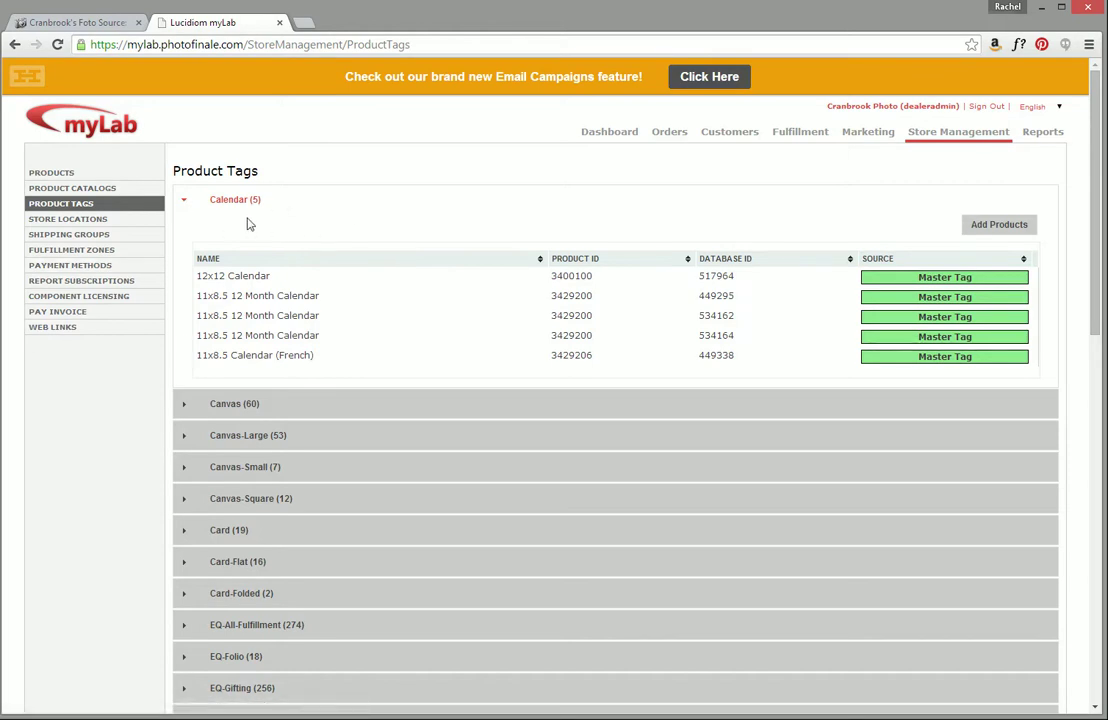
{"action": "left_click", "coordinate": [188, 204]}
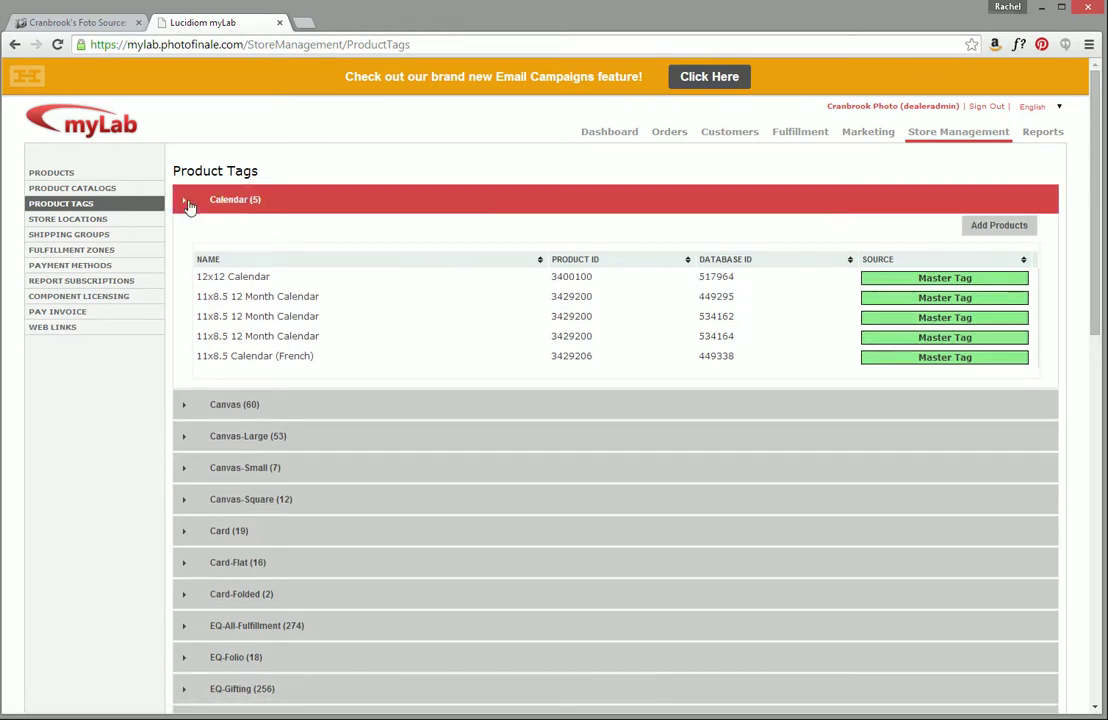
Expand the Valentines product tag and examine the photo cards assigned to it.
{"action": "scroll", "coordinate": [537, 522], "scroll_direction": "down", "scroll_amount": 10}
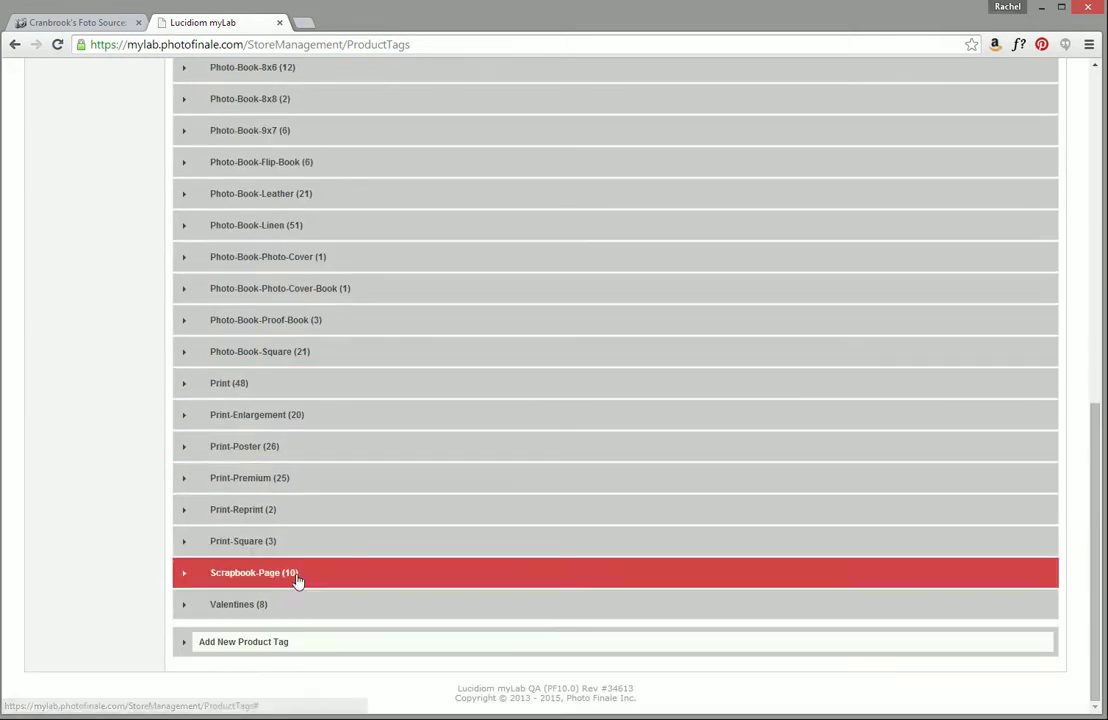
{"action": "left_click", "coordinate": [235, 606]}
{"action": "scroll", "coordinate": [600, 640], "scroll_direction": "down", "scroll_amount": 1}
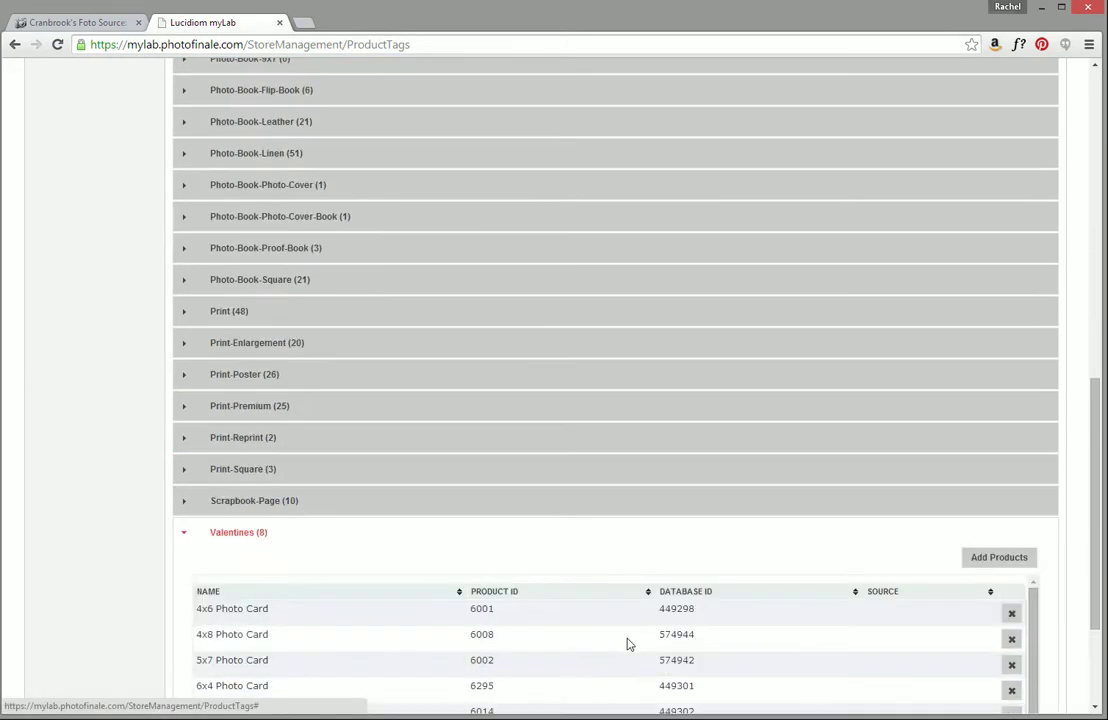
{"action": "scroll", "coordinate": [618, 586], "scroll_direction": "down", "scroll_amount": 3}
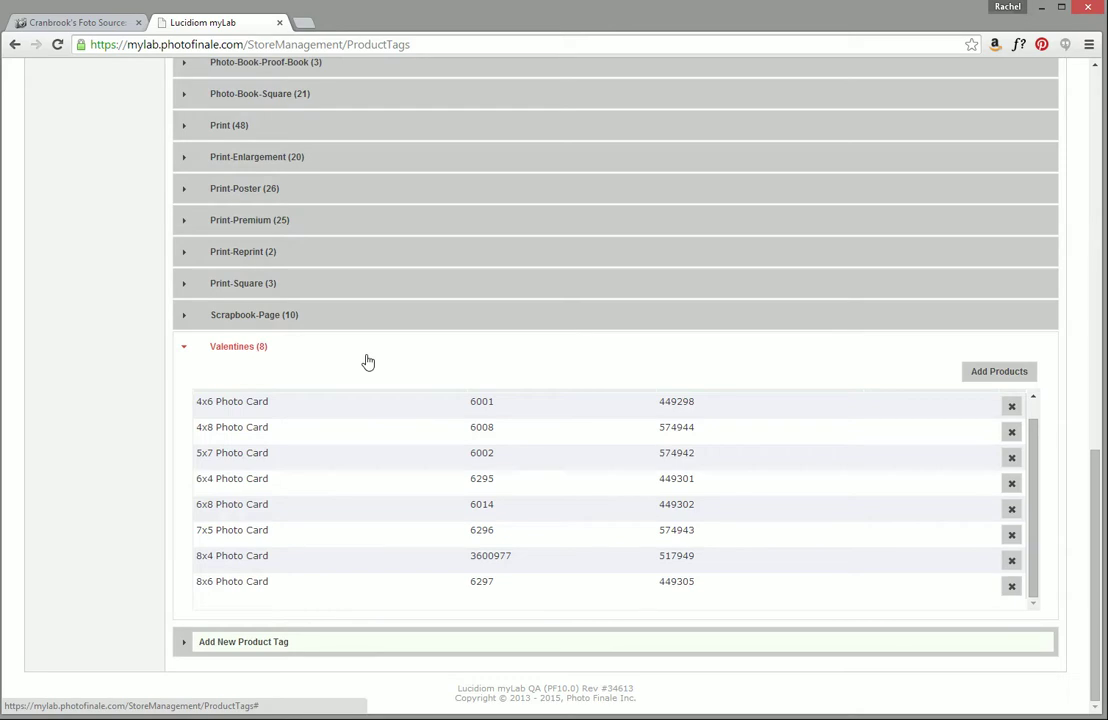
Add the 11oz Photo Mug (Template Designs), product ID 6093204, to the Valentines tag.
{"action": "left_click", "coordinate": [1008, 372]}
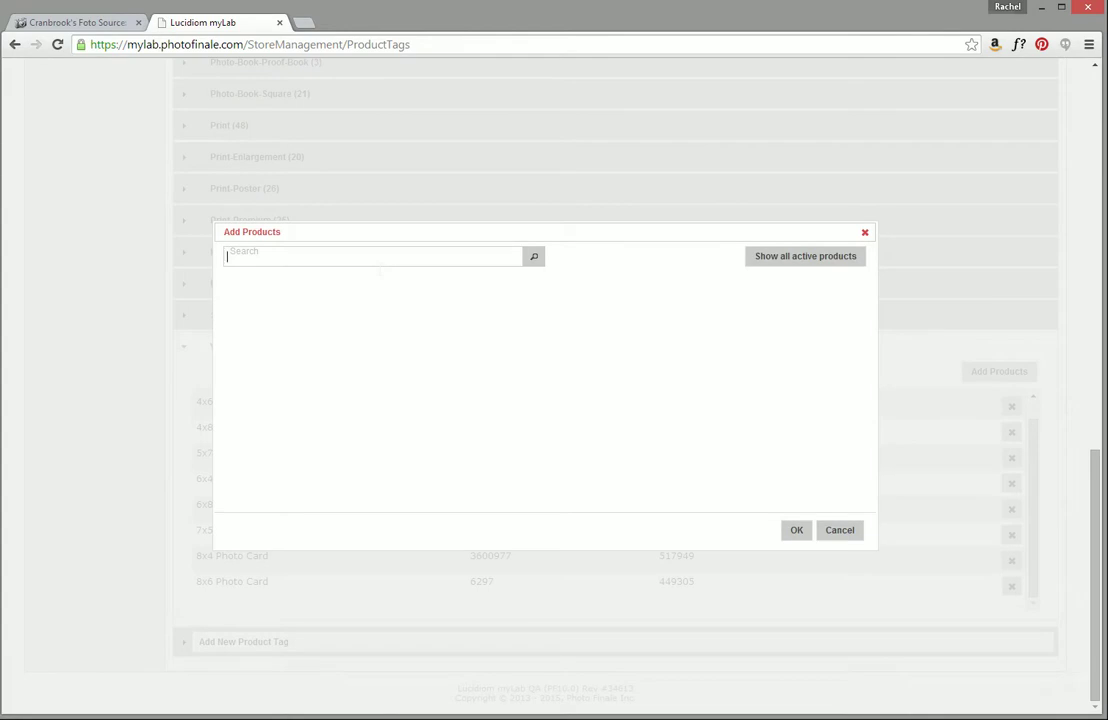
{"action": "type", "text": "8"}
{"action": "type", "text": "093204"}
{"action": "left_click", "coordinate": [533, 257]}
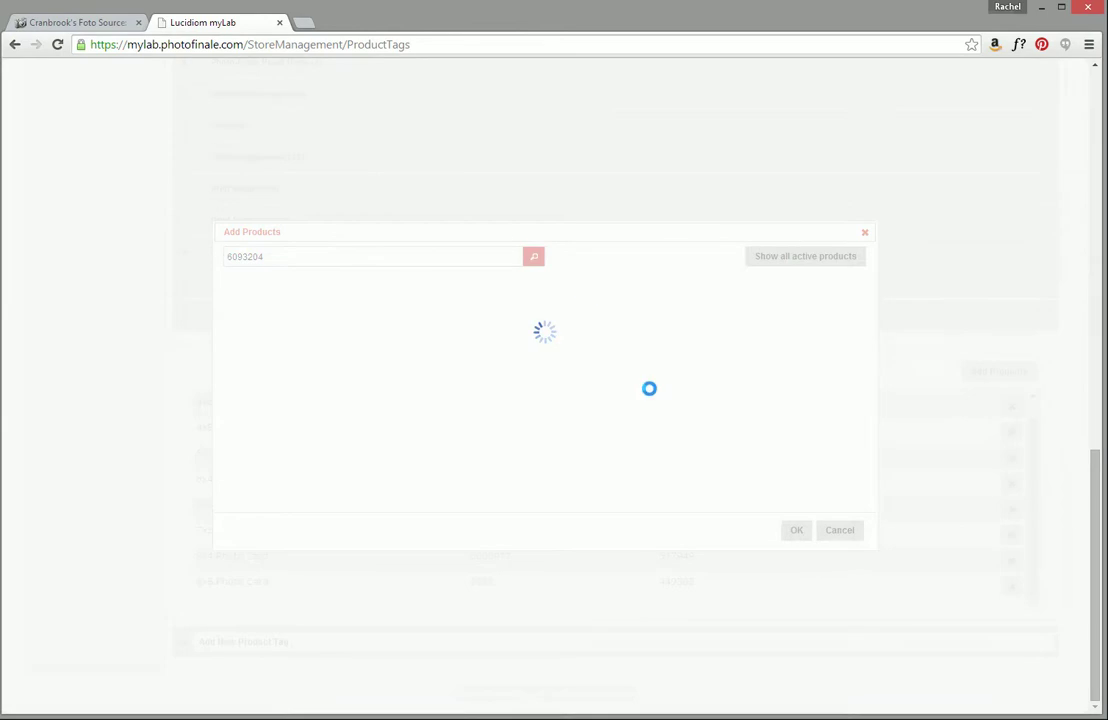
{"action": "left_click", "coordinate": [234, 309]}
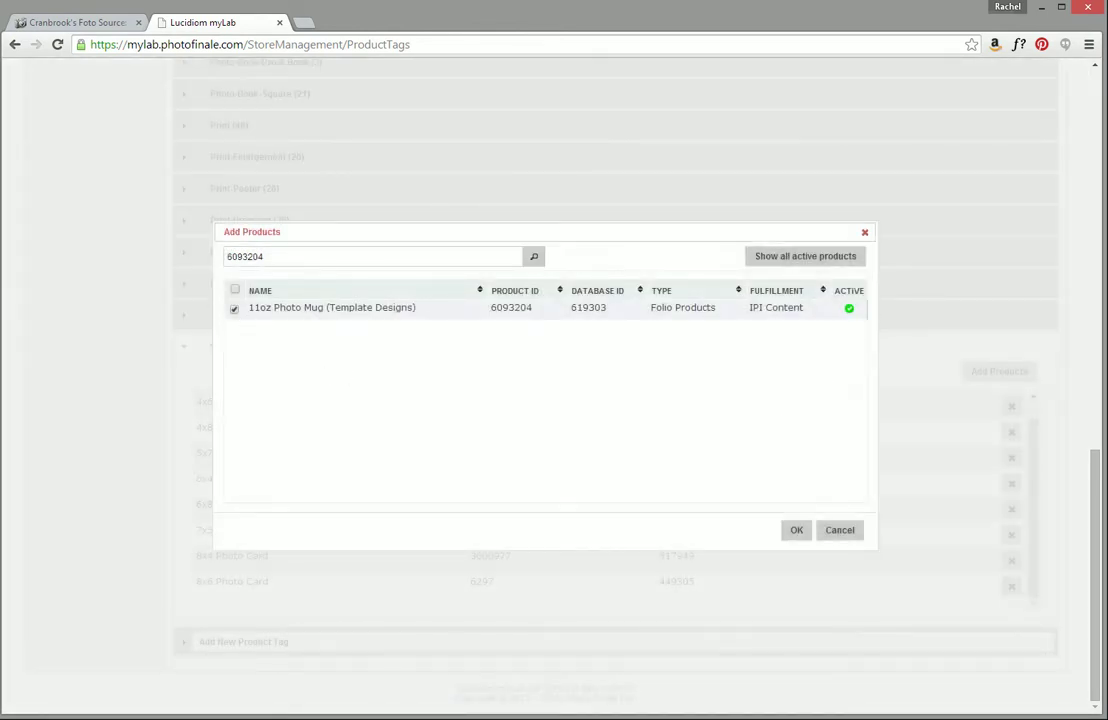
{"action": "left_click", "coordinate": [797, 531]}
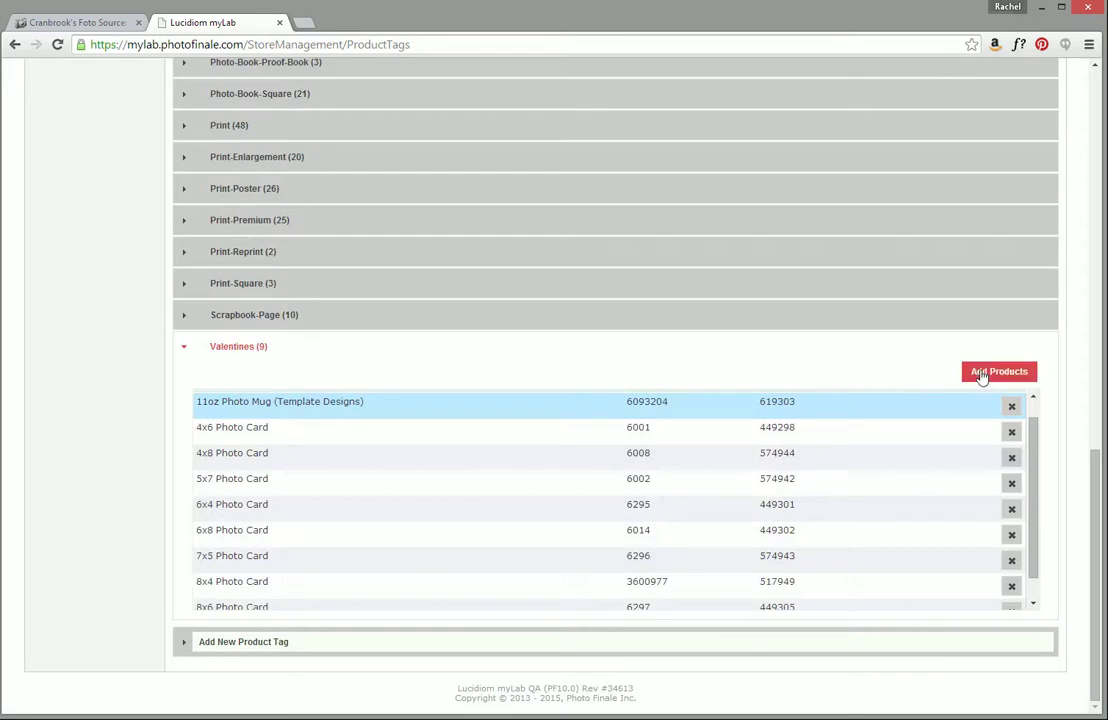
Search the products for "20-page" and add all matching hard cover photo books to the Valentines tag.
{"action": "left_click", "coordinate": [981, 374]}
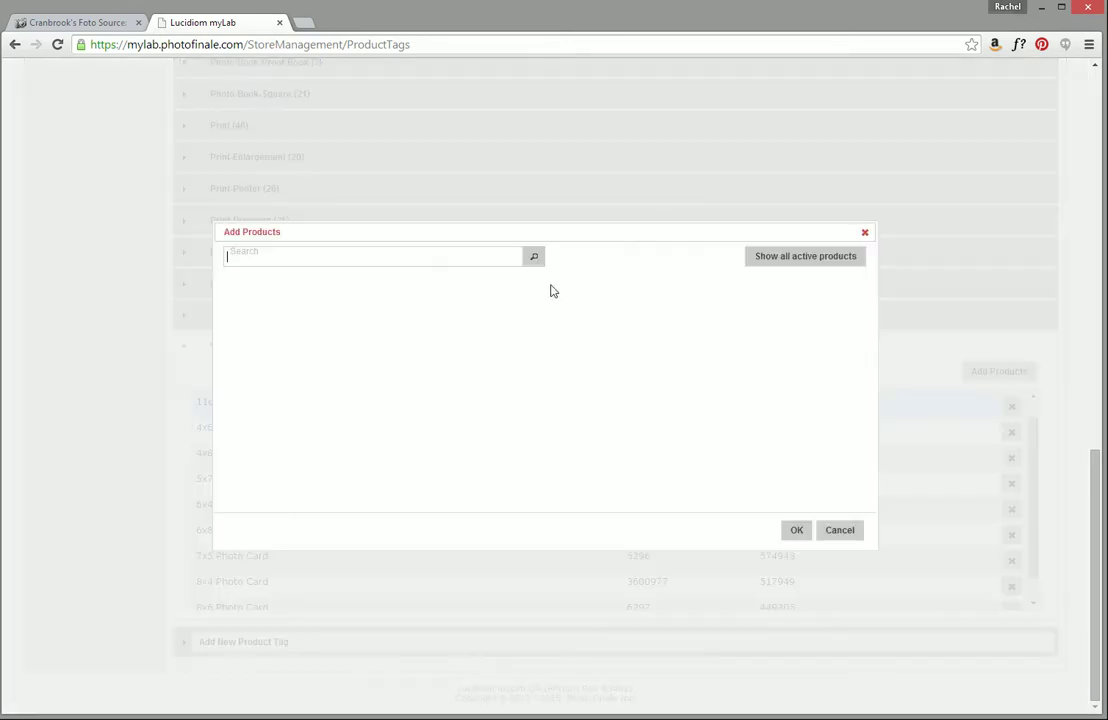
{"action": "type", "text": "20-page"}
{"action": "left_click", "coordinate": [535, 257]}
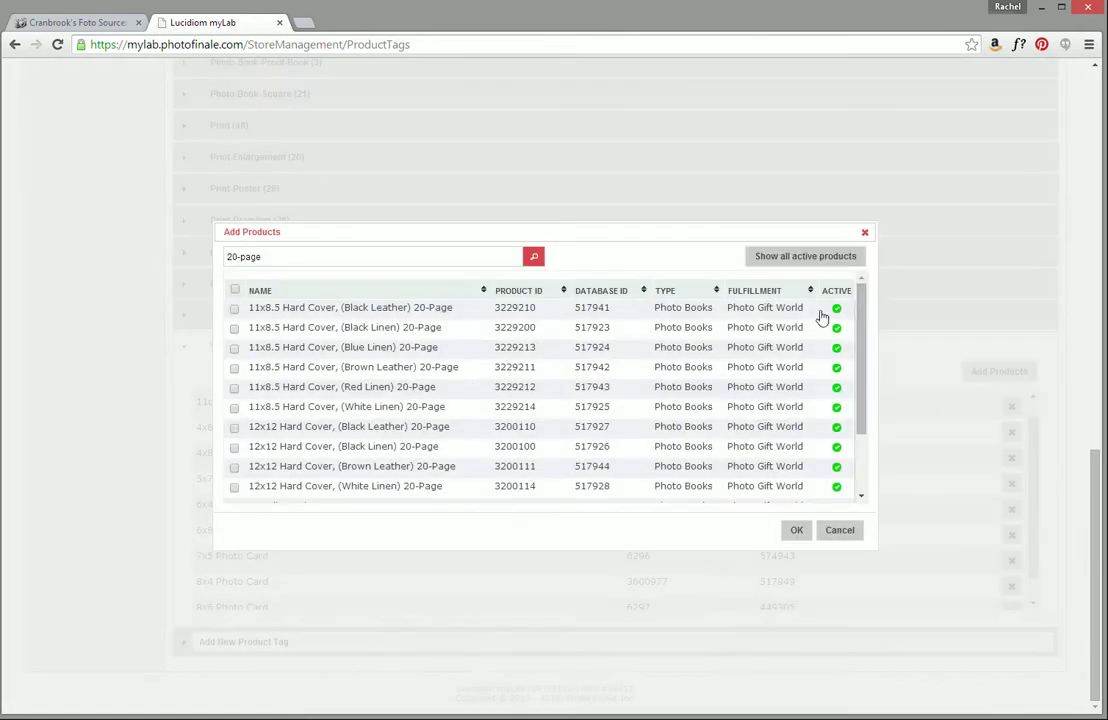
{"action": "mouse_move", "coordinate": [860, 297]}
{"action": "left_mouse_down"}
{"action": "mouse_move", "coordinate": [857, 365]}
{"action": "mouse_move", "coordinate": [870, 277]}
{"action": "left_mouse_up"}
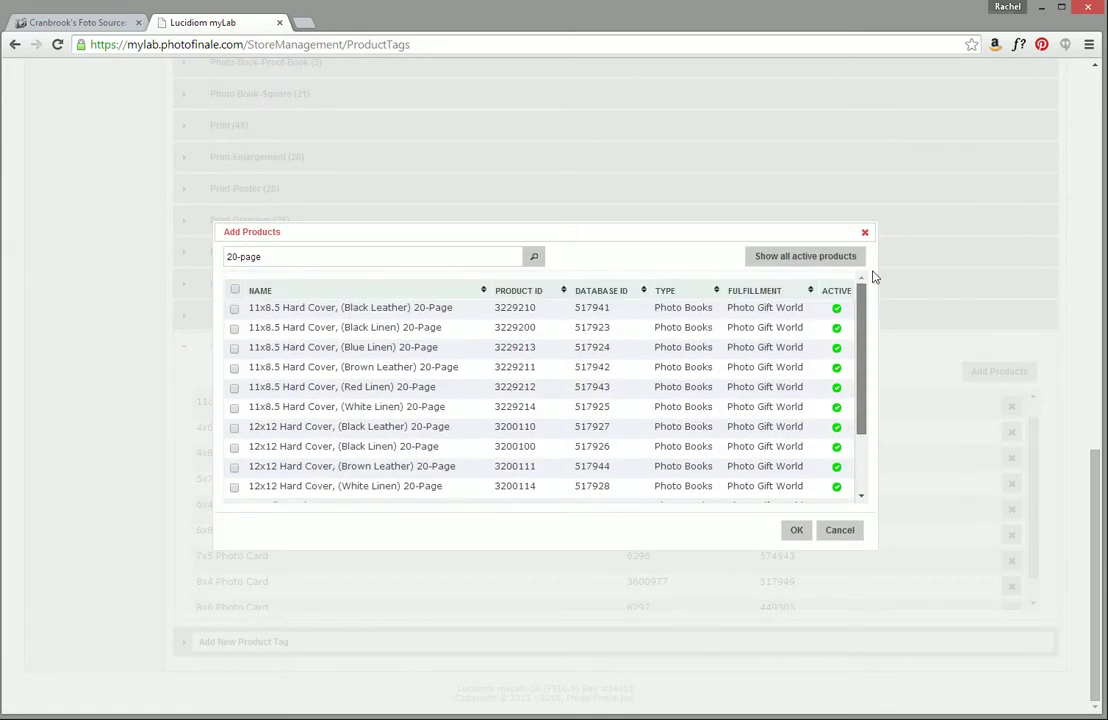
{"action": "left_click", "coordinate": [235, 289]}
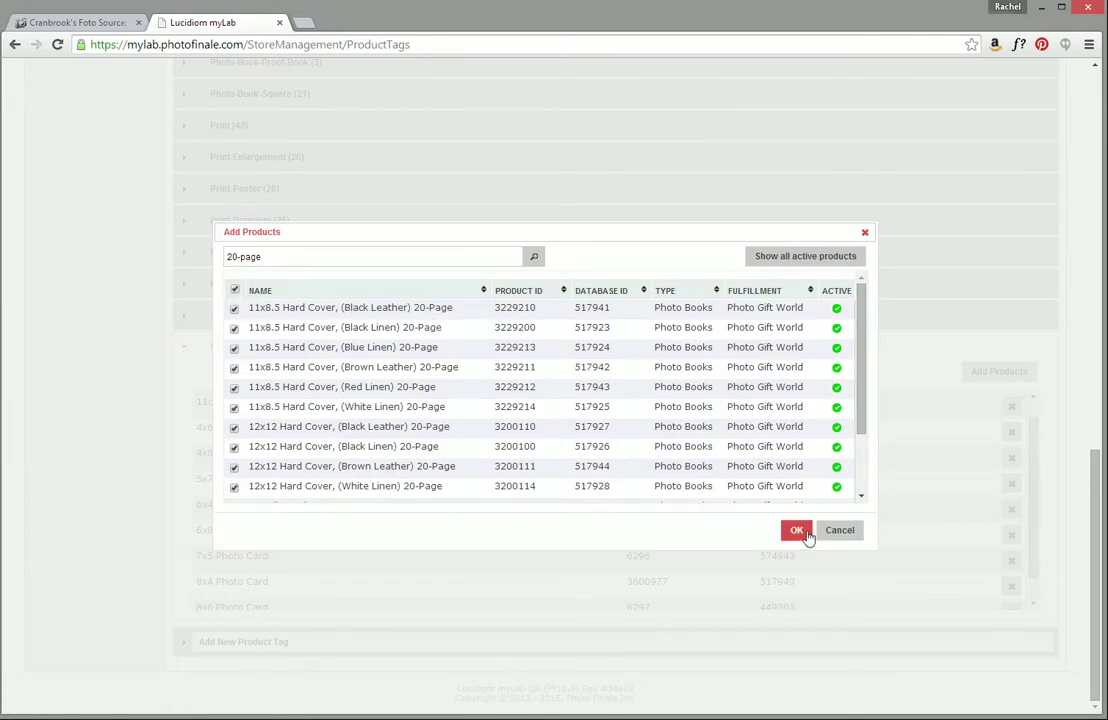
{"action": "left_click", "coordinate": [802, 533]}
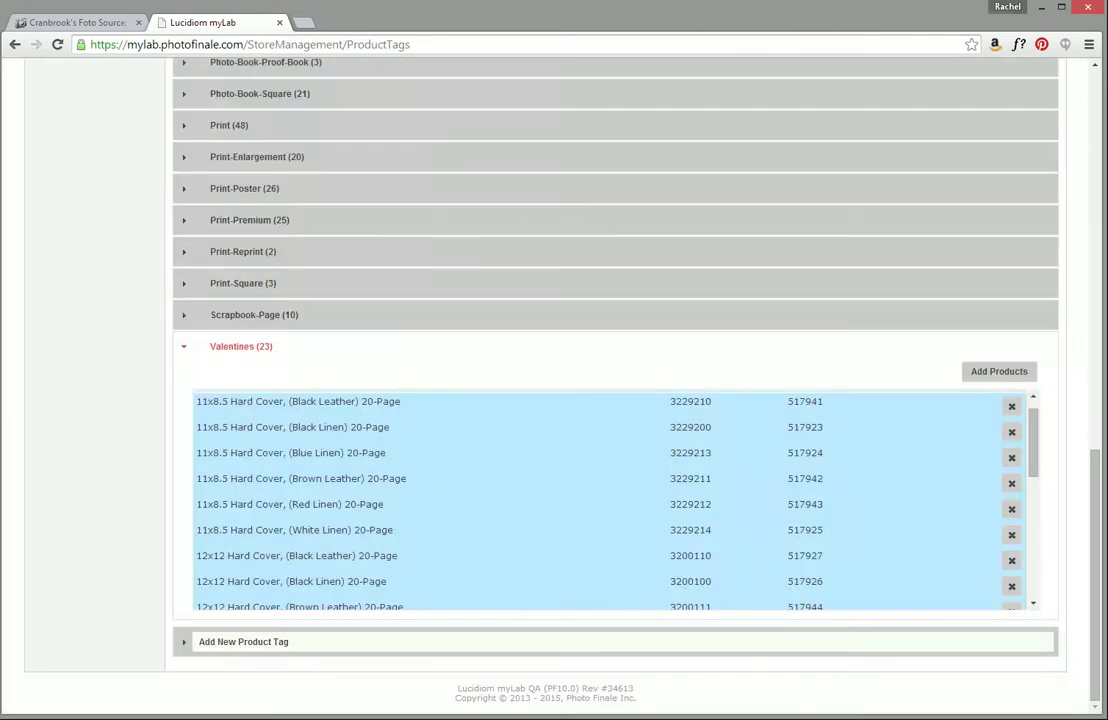
Search the products for "layout", add all the Luci Layout scrapbook pages to the Valentines tag, and collapse the tag.
{"action": "left_click", "coordinate": [999, 375]}
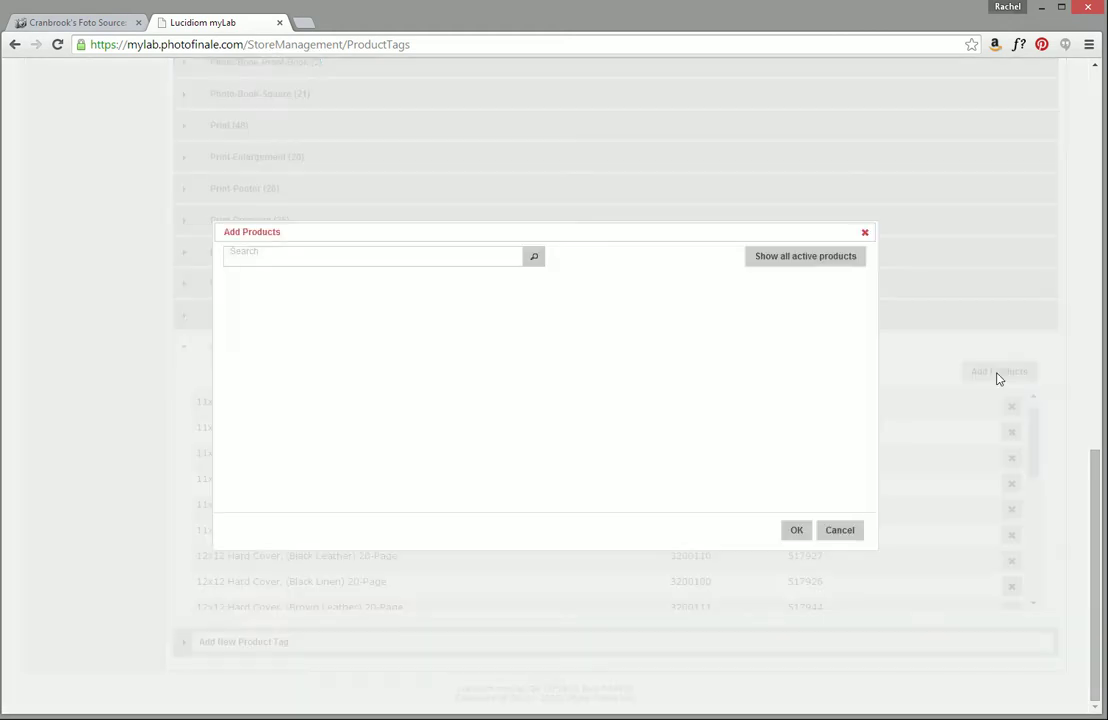
{"action": "type", "text": "layouts"}
{"action": "left_click", "coordinate": [536, 258]}
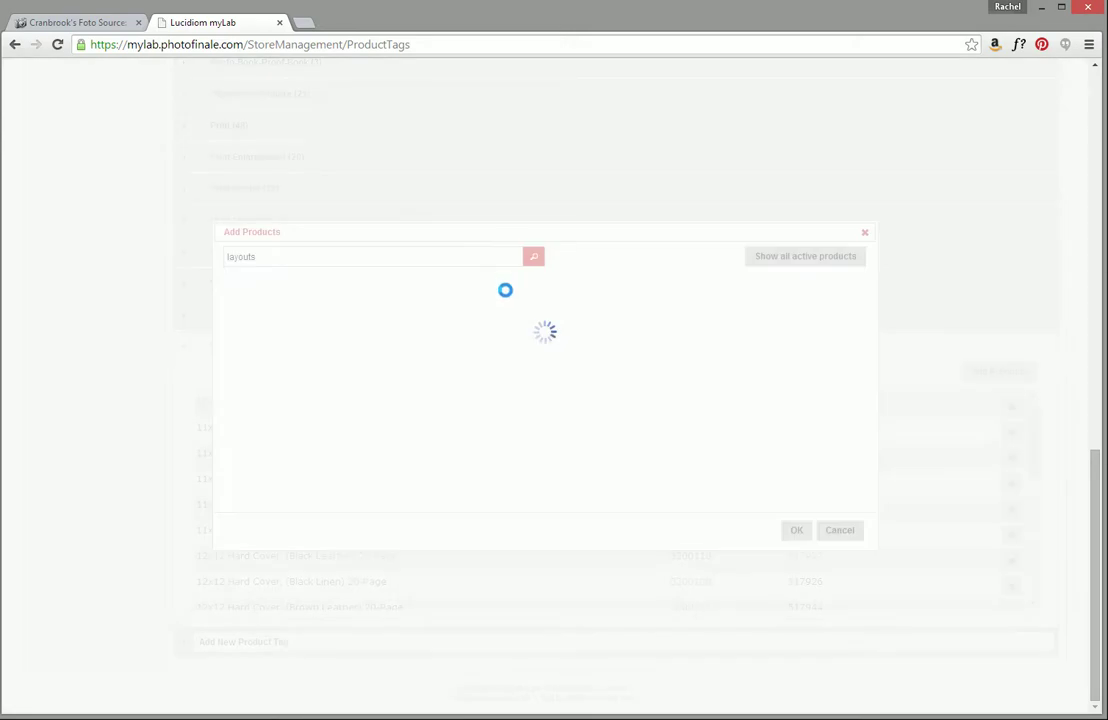
{"action": "left_click_drag", "start_coordinate": [310, 262], "coordinate": [119, 250]}
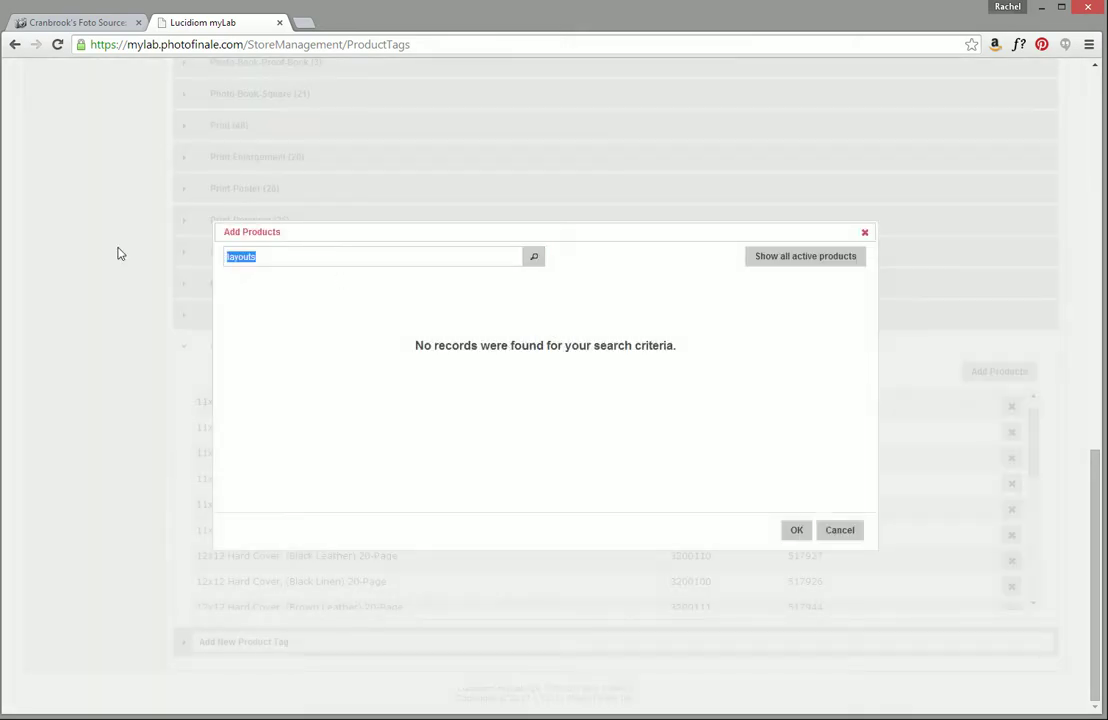
{"action": "left_click", "coordinate": [537, 263]}
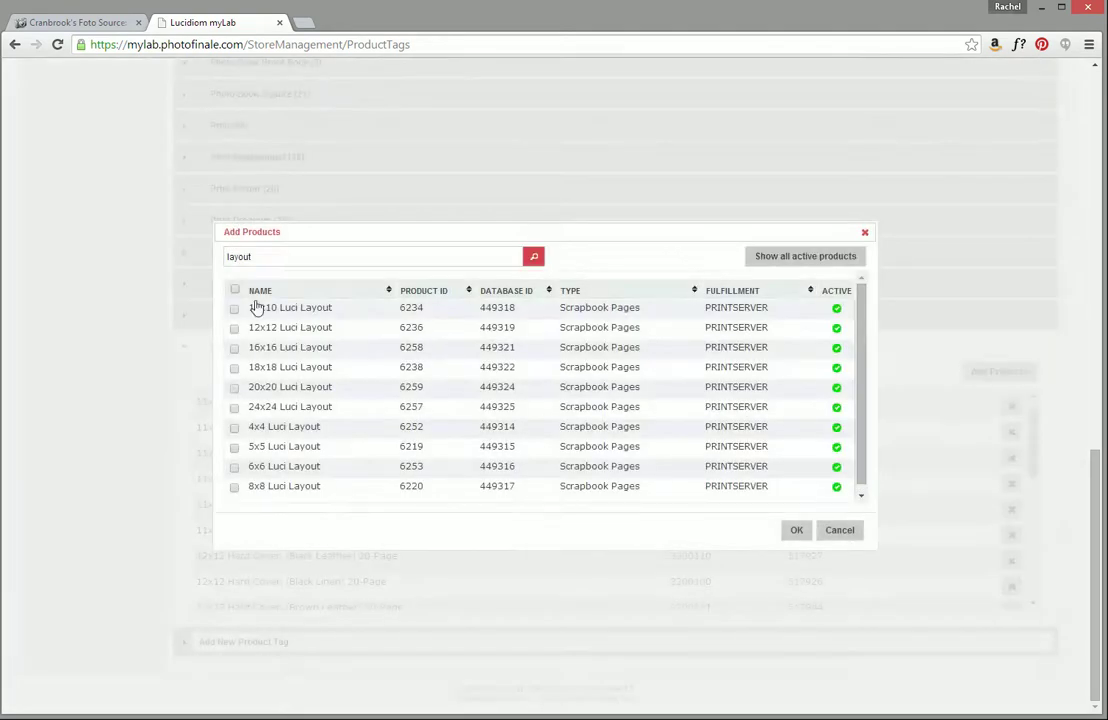
{"action": "scroll", "coordinate": [588, 408], "scroll_direction": "down", "scroll_amount": 1}
{"action": "scroll", "coordinate": [571, 339], "scroll_direction": "up", "scroll_amount": 4}
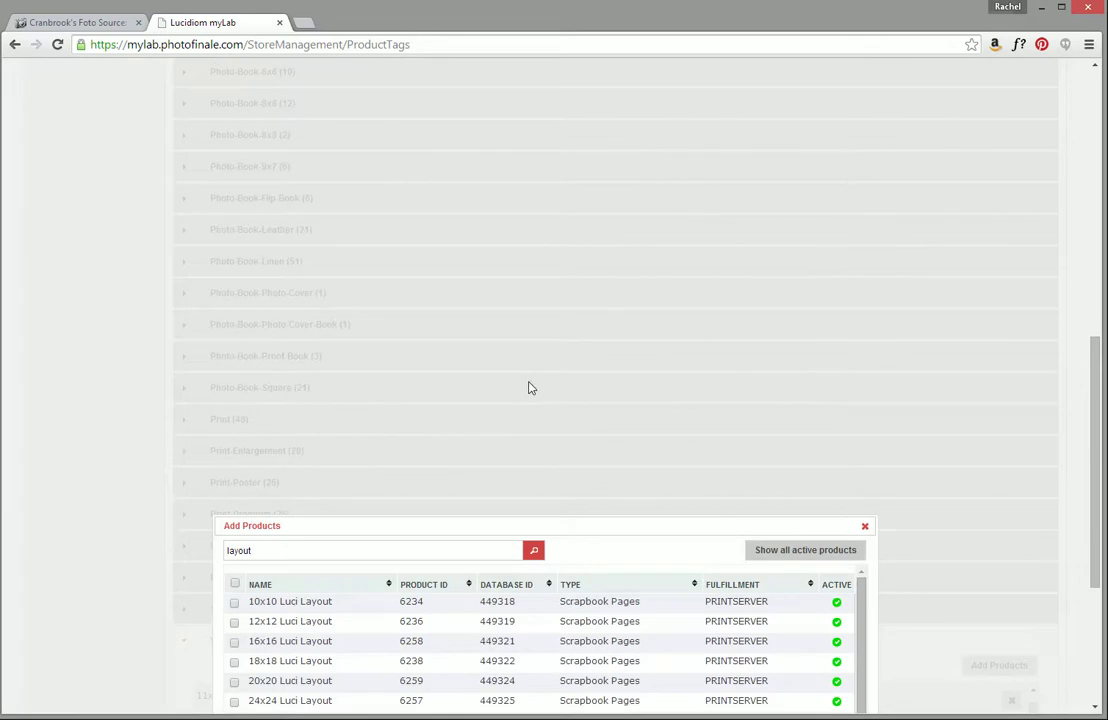
{"action": "scroll", "coordinate": [962, 445], "scroll_direction": "down", "scroll_amount": 3}
{"action": "left_click", "coordinate": [234, 290]}
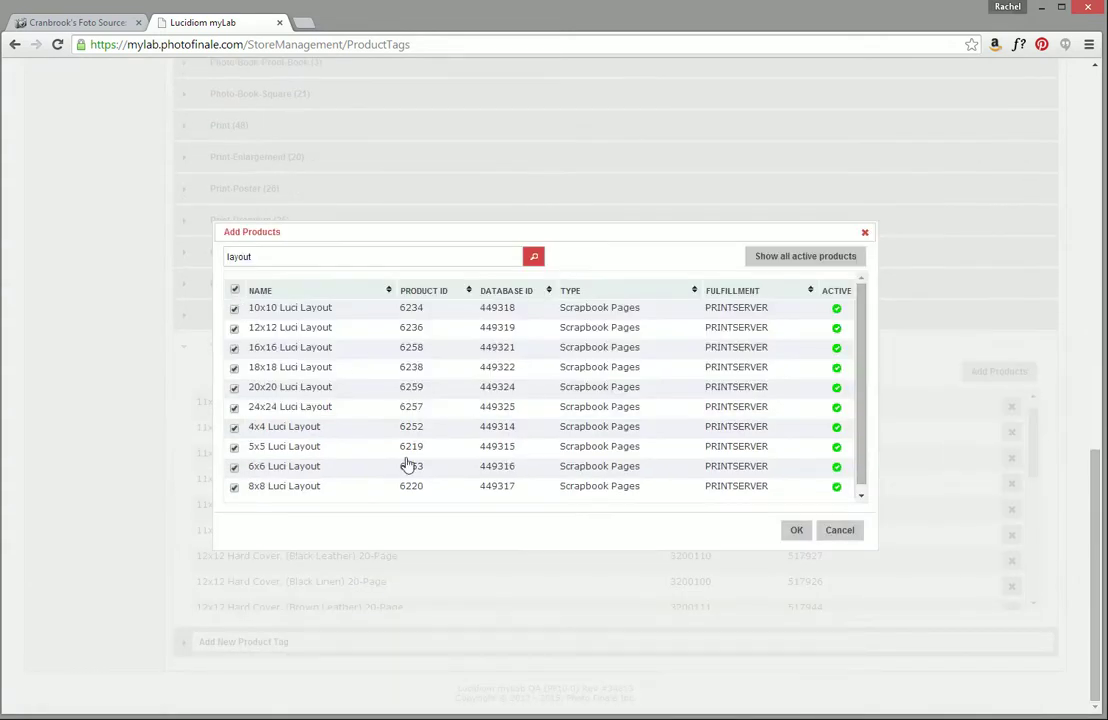
{"action": "left_click", "coordinate": [797, 531]}
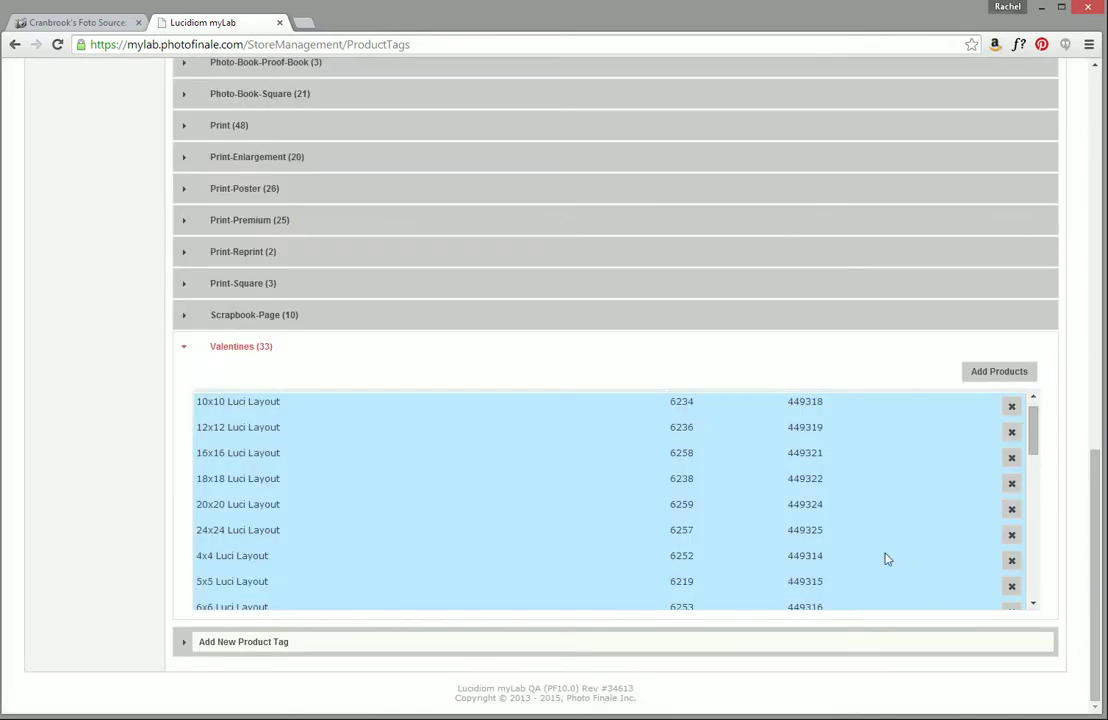
{"action": "left_click", "coordinate": [230, 353]}
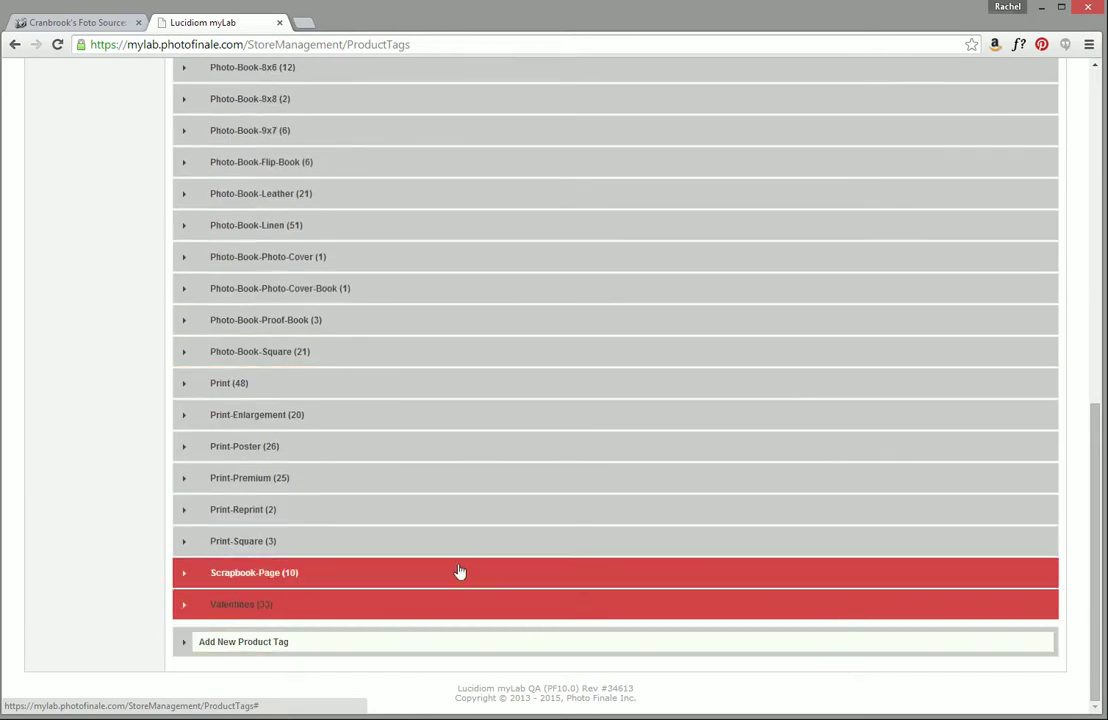
{"action": "scroll", "coordinate": [505, 569], "scroll_direction": "up", "scroll_amount": 8}
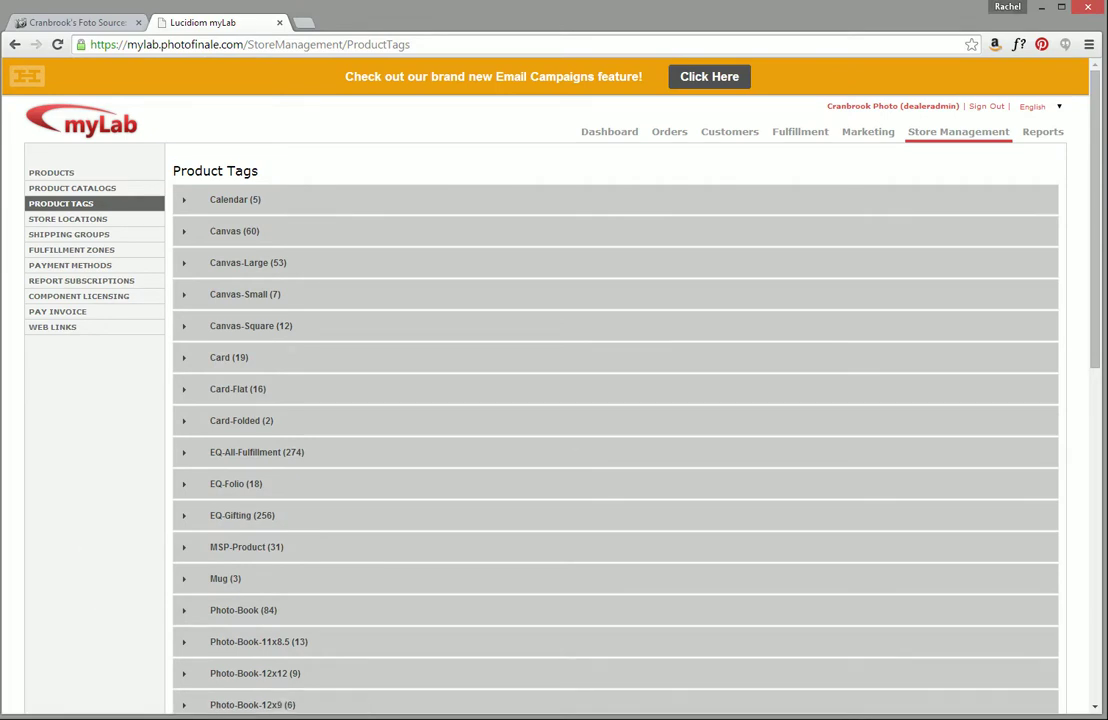
Switch to Lab 50, open the LOVE coupon from the store's coupons to review its settings, and save it.
{"action": "key", "text": "alt+Tab"}
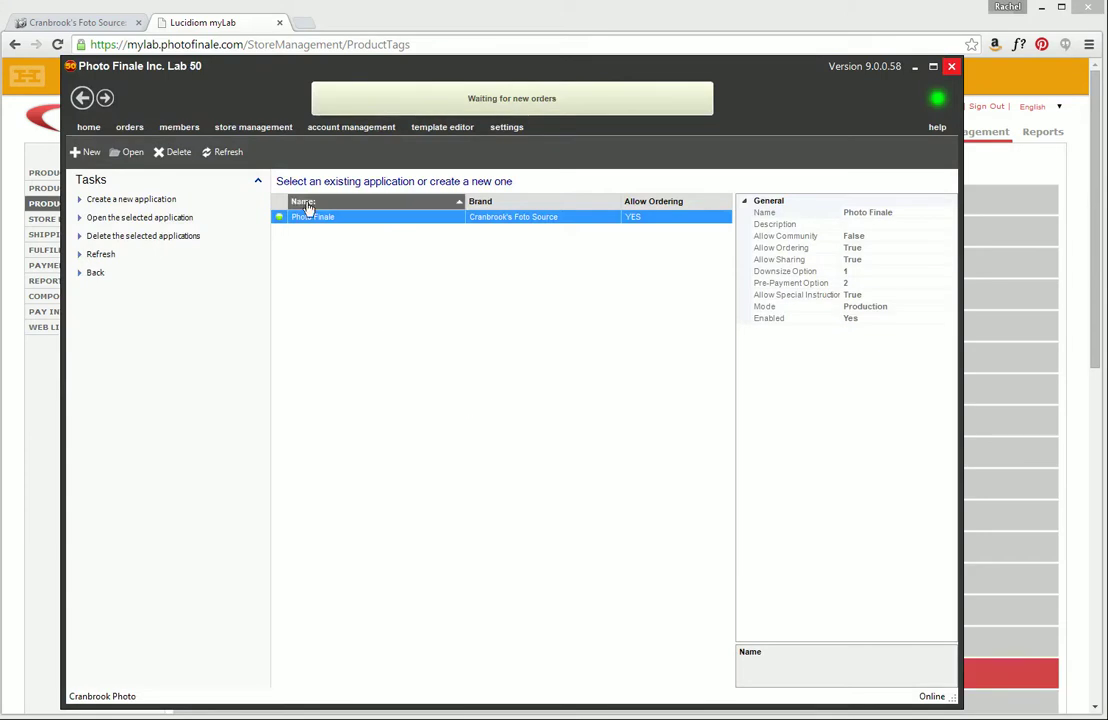
{"action": "left_click", "coordinate": [254, 127]}
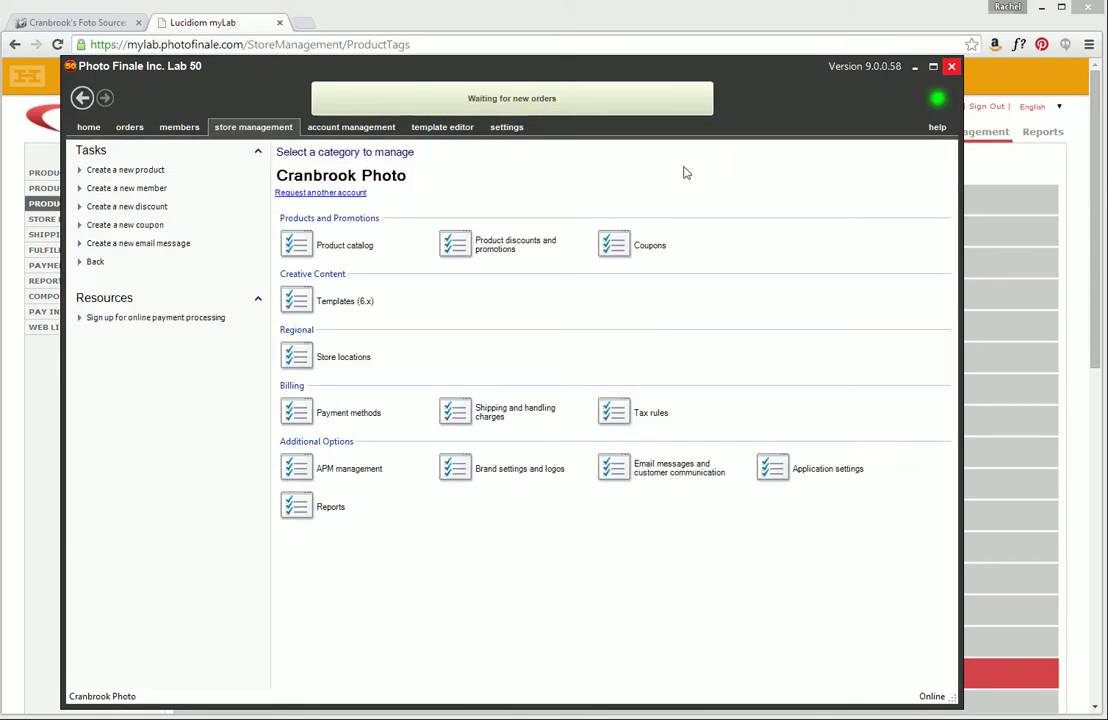
{"action": "left_click", "coordinate": [668, 251]}
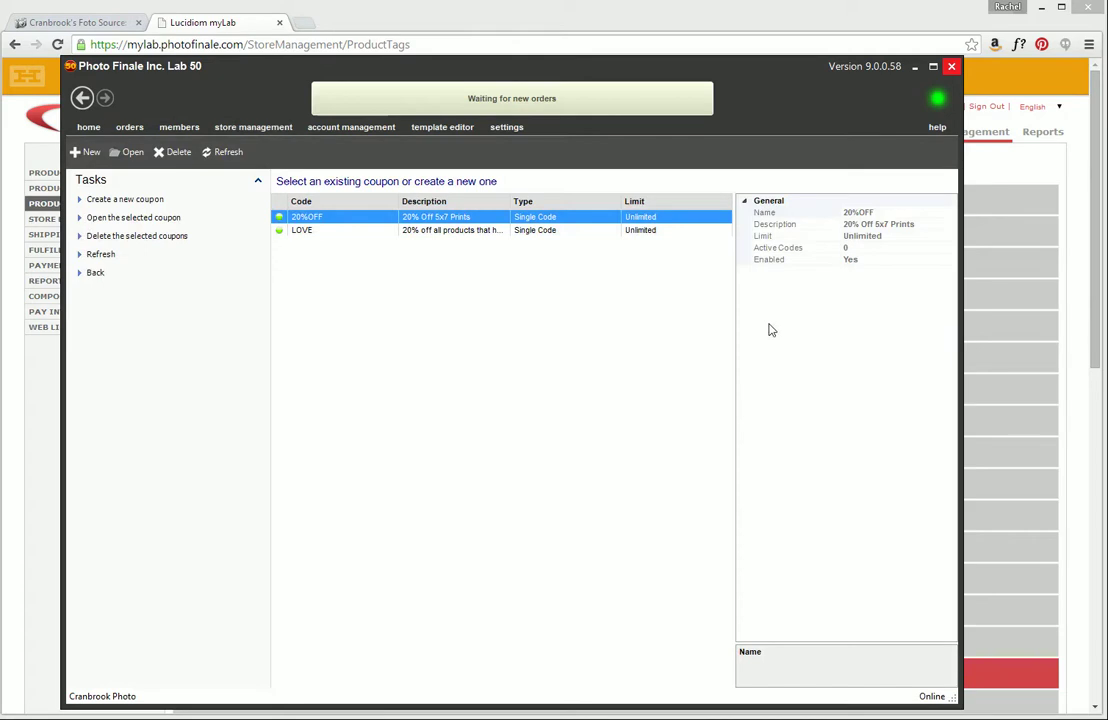
{"action": "left_click", "coordinate": [309, 233]}
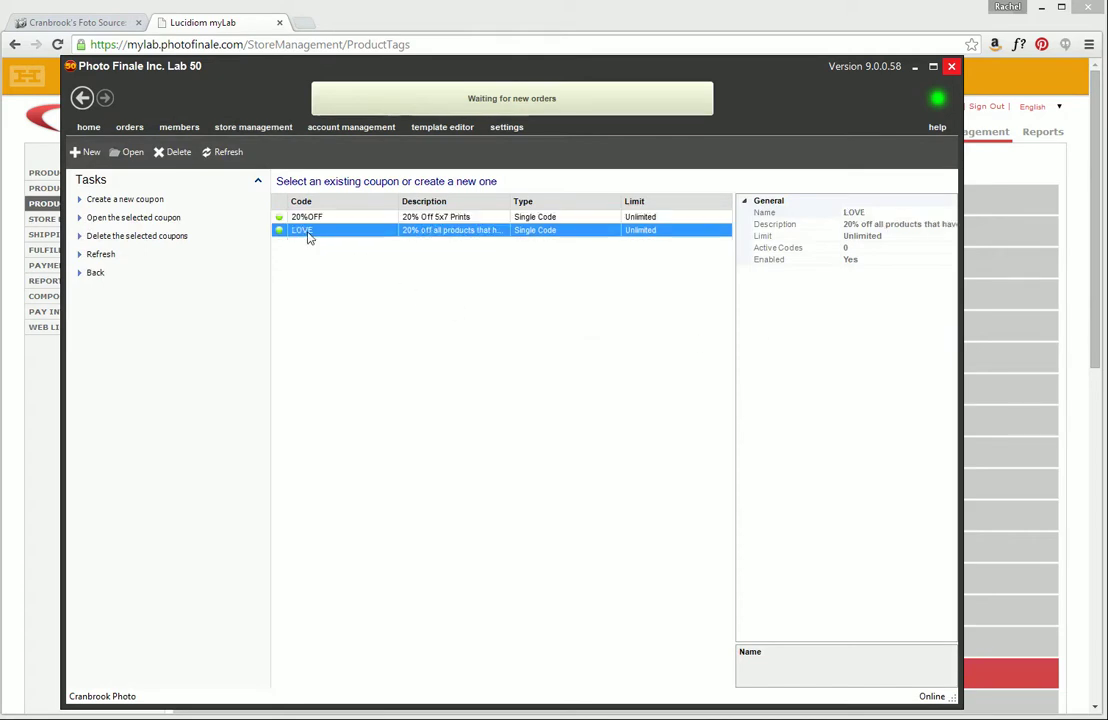
{"action": "double_click", "coordinate": [321, 236]}
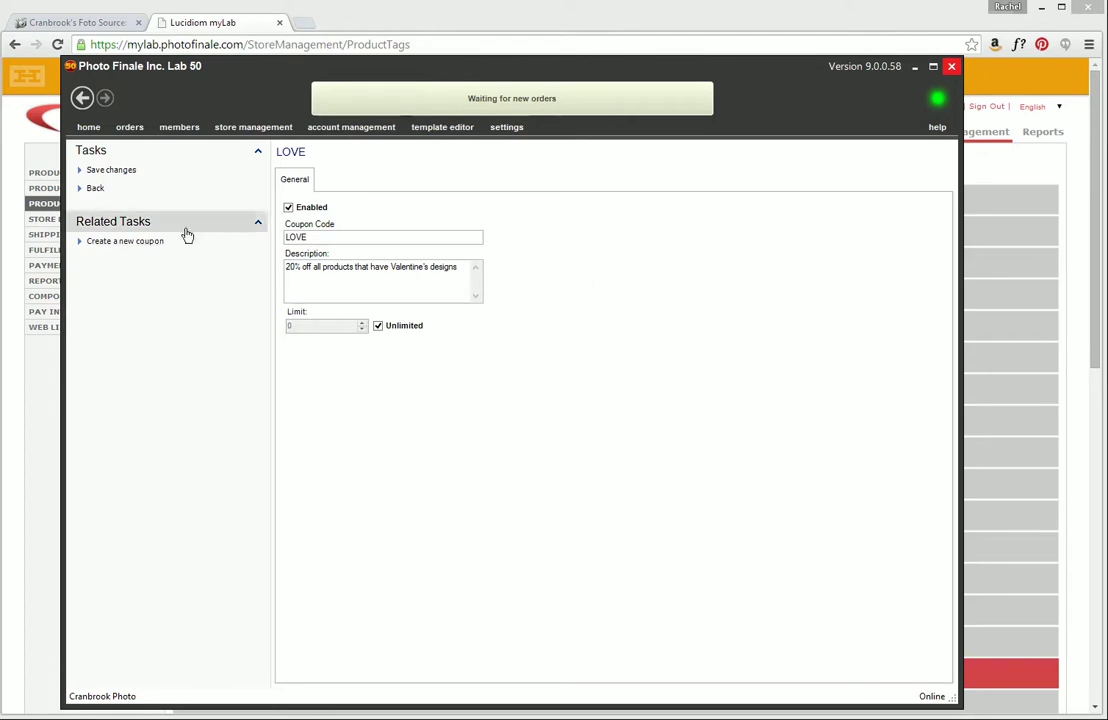
{"action": "left_click", "coordinate": [121, 178]}
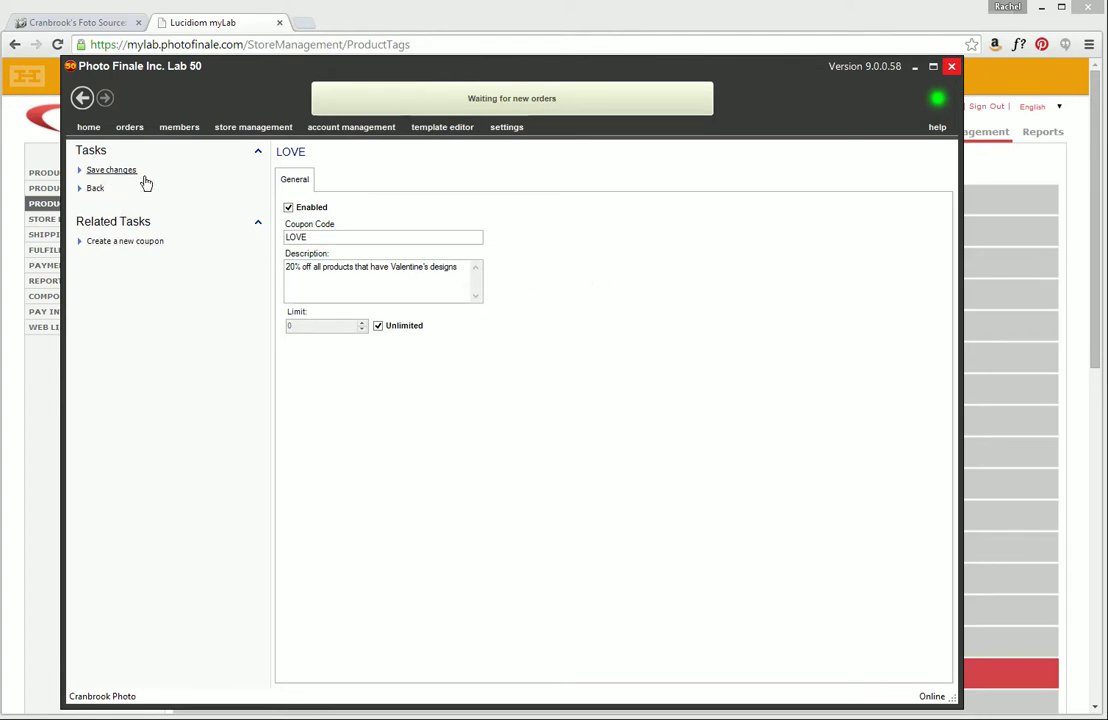
Open the Valentine's Day 20% off discount from the store's product discounts and promotions.
{"action": "left_click", "coordinate": [242, 127]}
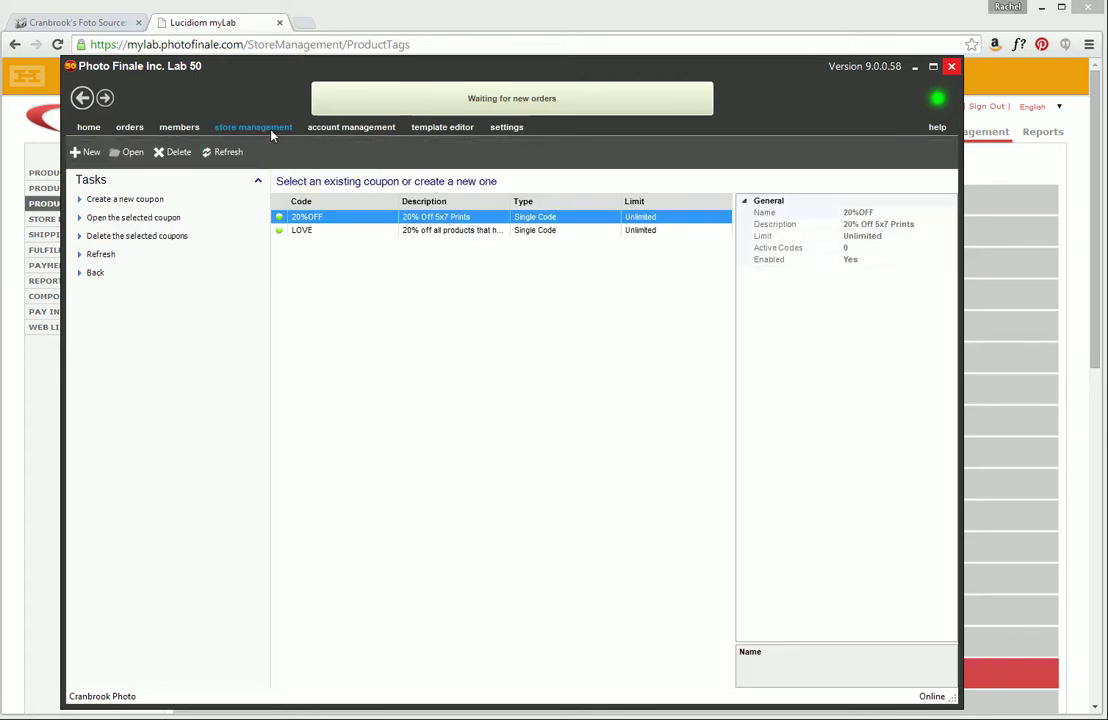
{"action": "left_click", "coordinate": [266, 129]}
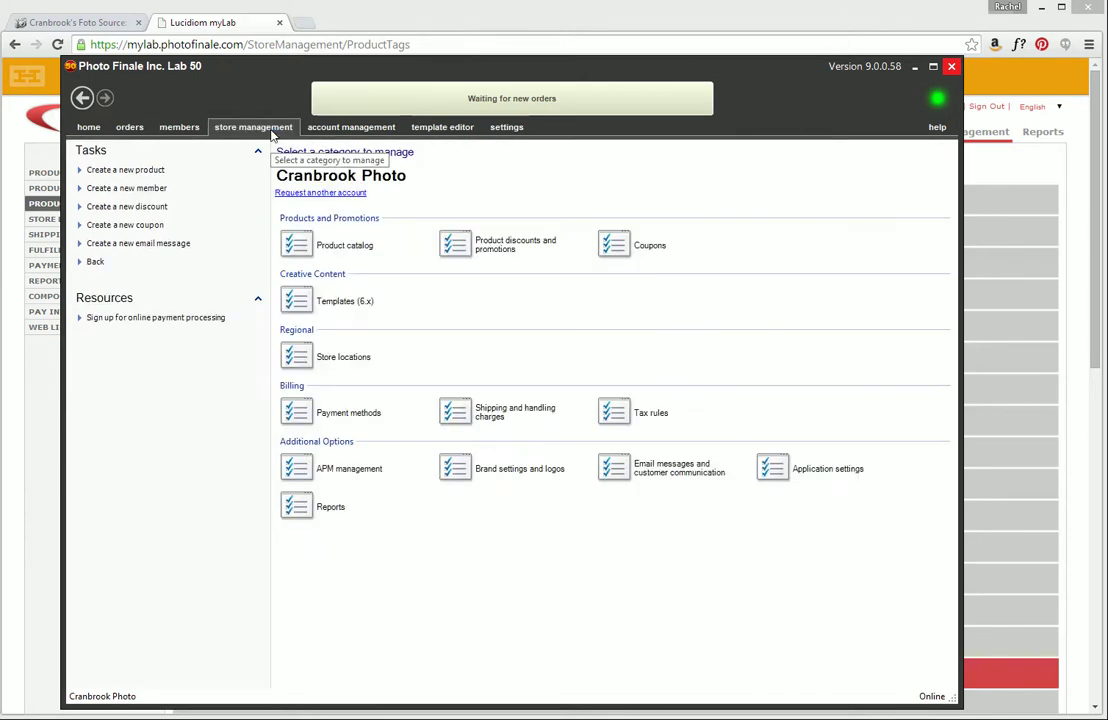
{"action": "left_click", "coordinate": [501, 253]}
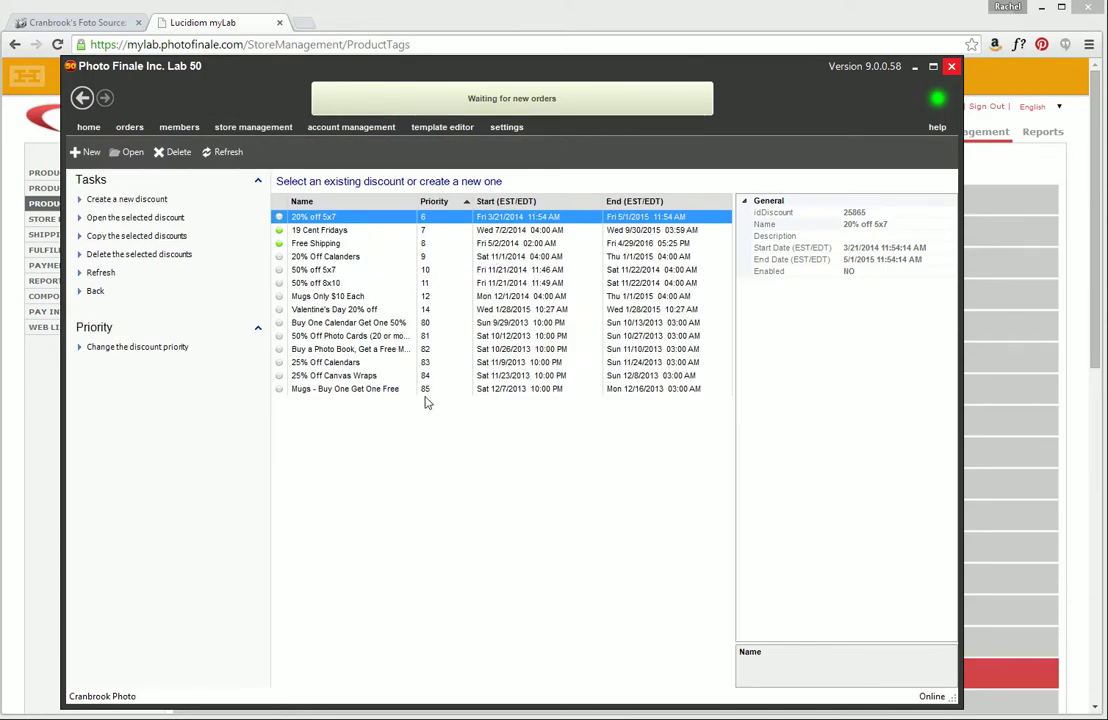
{"action": "double_click", "coordinate": [355, 311]}
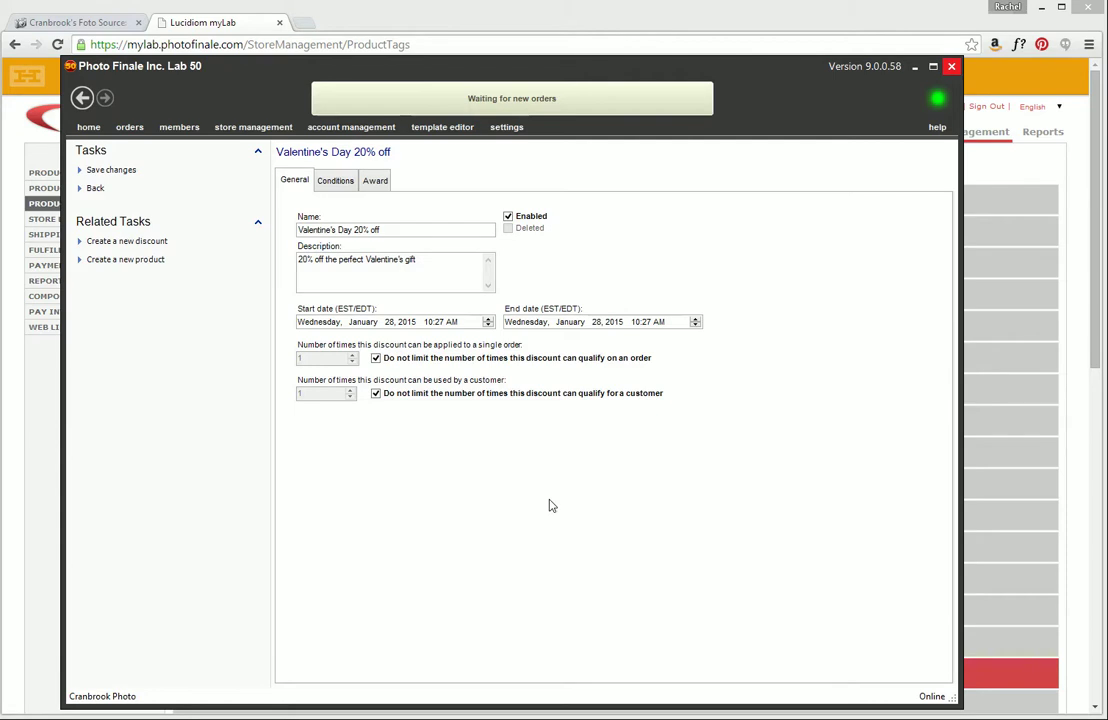
Set the discount's conditions to require the LOVE coupon and a product tagged Valentines, available for All Orders.
{"action": "left_click", "coordinate": [336, 182]}
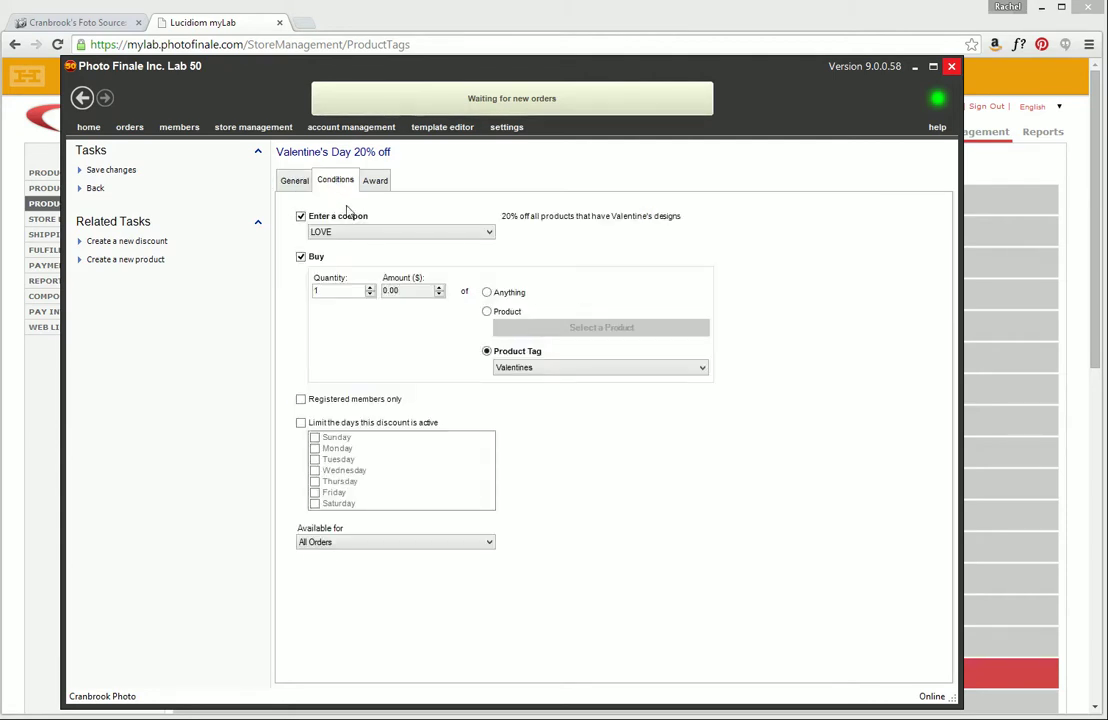
{"action": "left_click", "coordinate": [377, 232]}
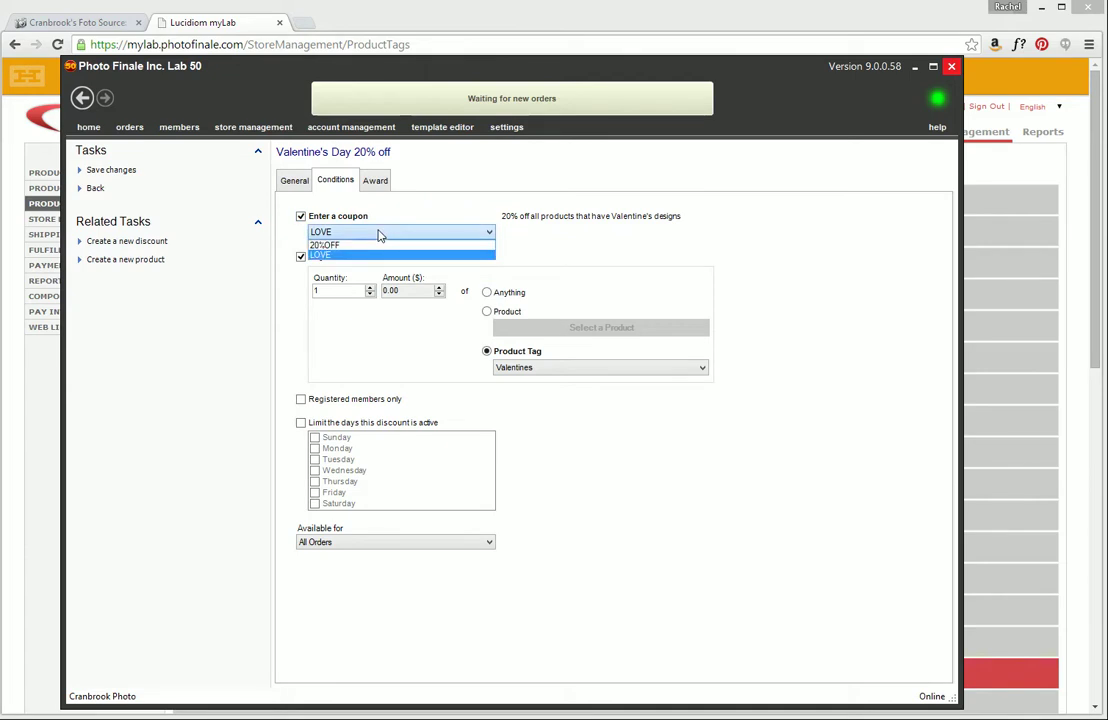
{"action": "left_click", "coordinate": [332, 256]}
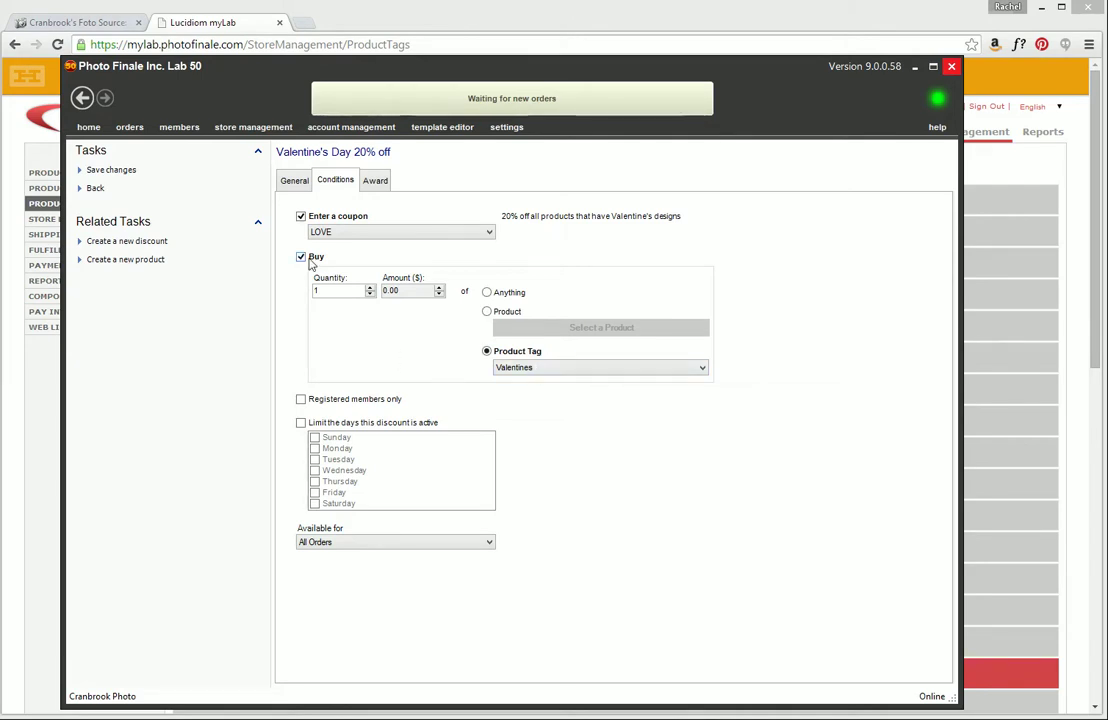
{"action": "left_click", "coordinate": [549, 369]}
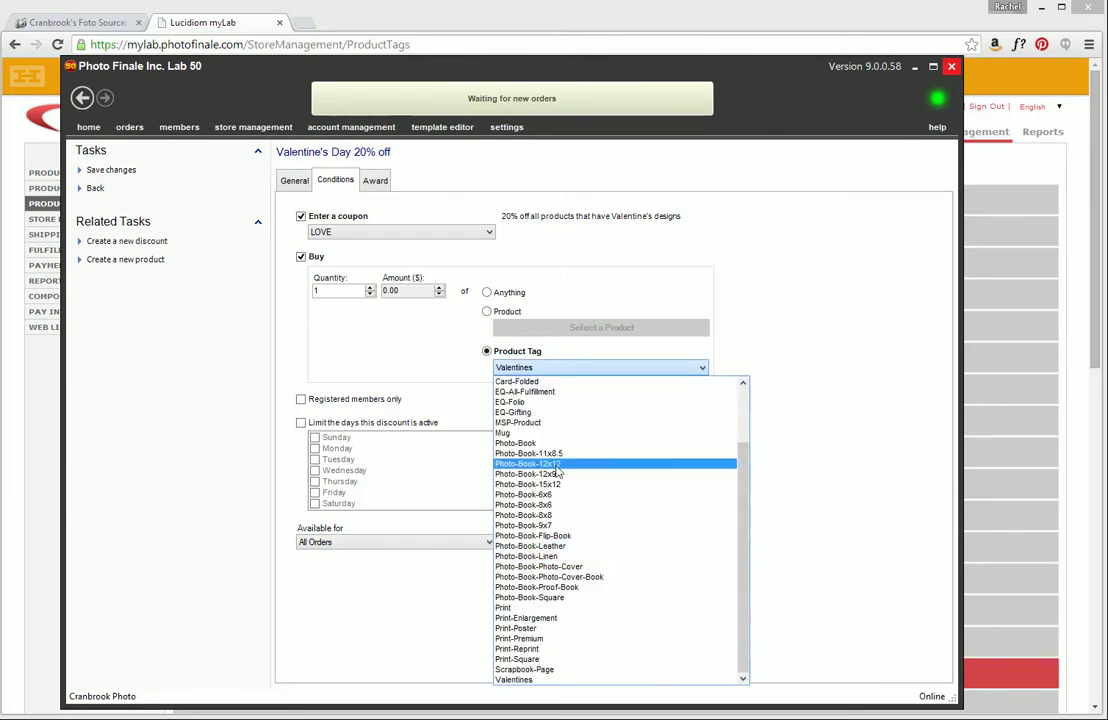
{"action": "left_click", "coordinate": [532, 679]}
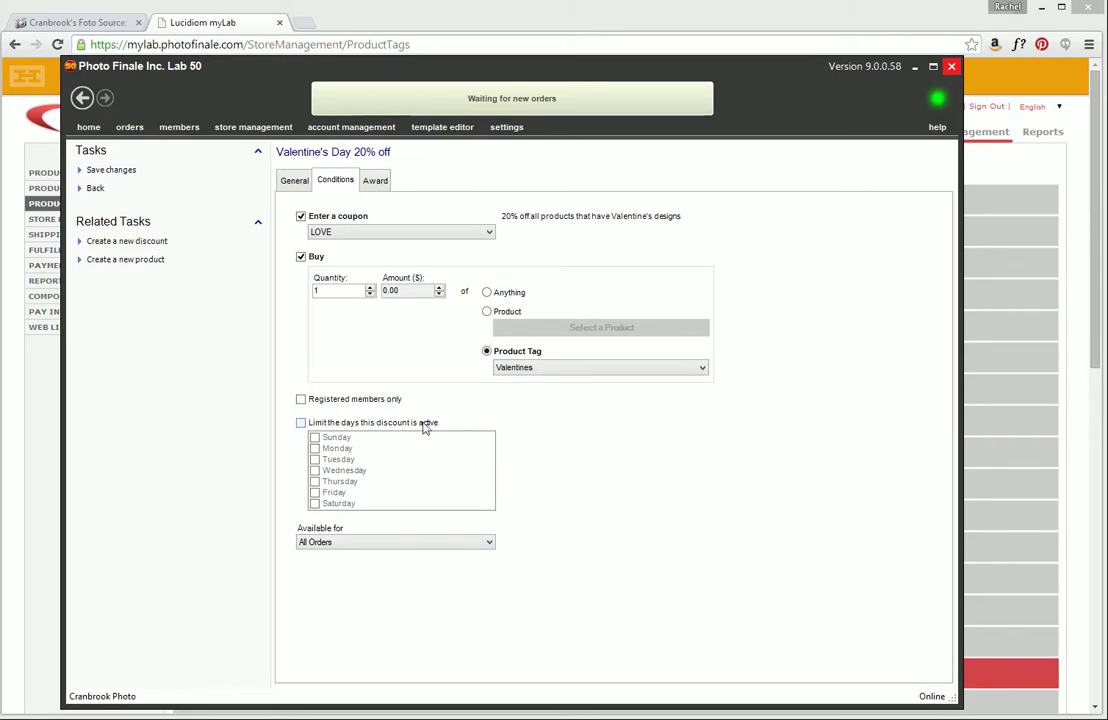
{"action": "left_click", "coordinate": [435, 546]}
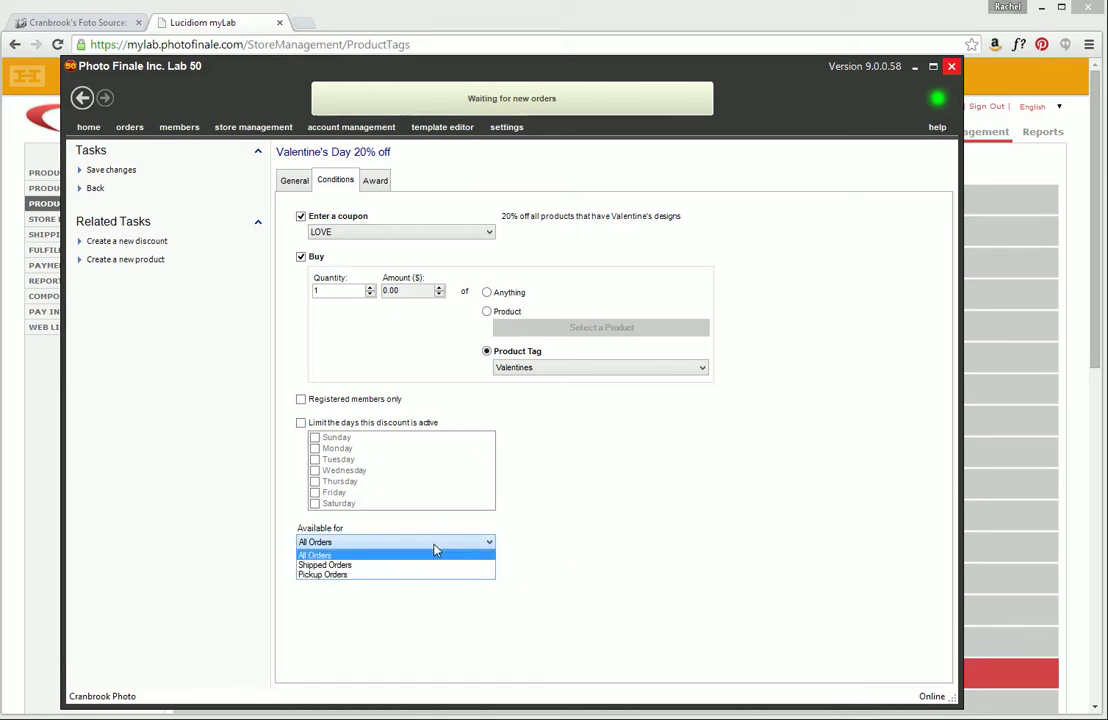
{"action": "left_click", "coordinate": [435, 552]}
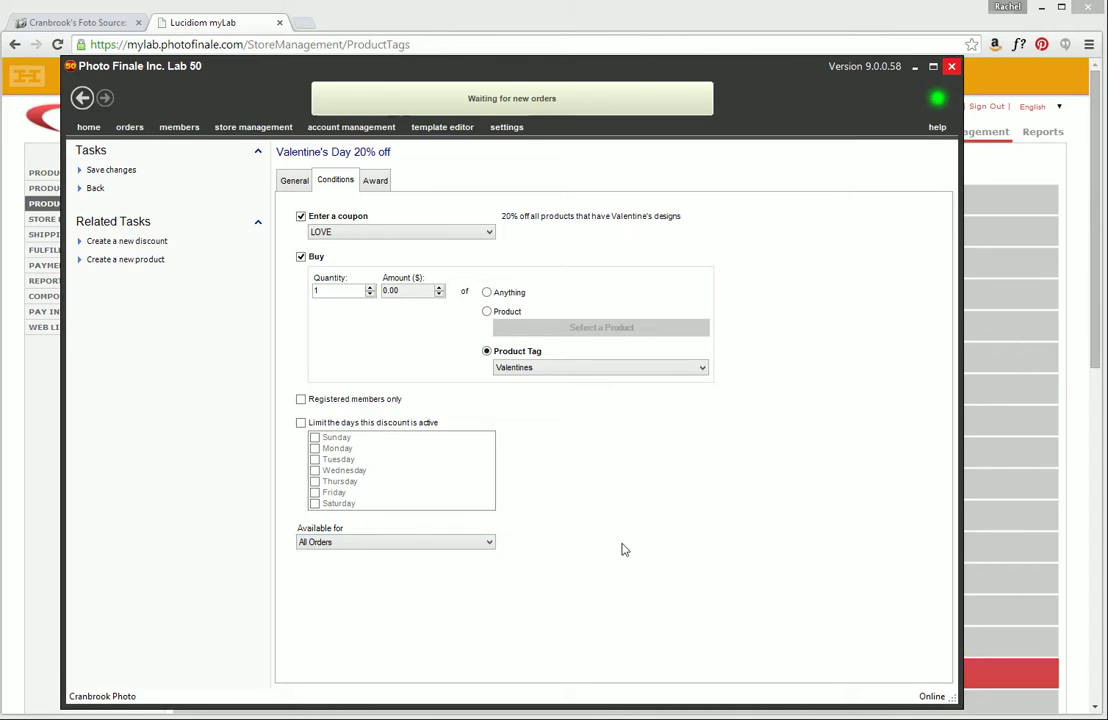
Review the Valentine's Day discount's award settings, then save the discount and select it in the discount list.
{"action": "left_click", "coordinate": [379, 182]}
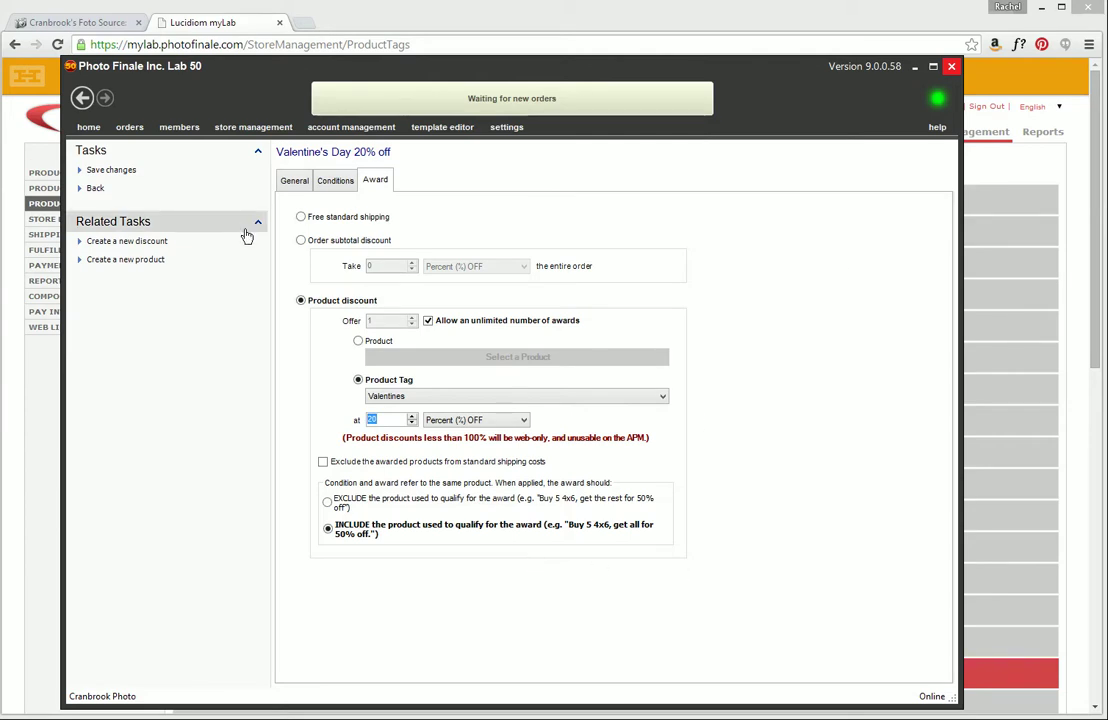
{"action": "left_click", "coordinate": [111, 170]}
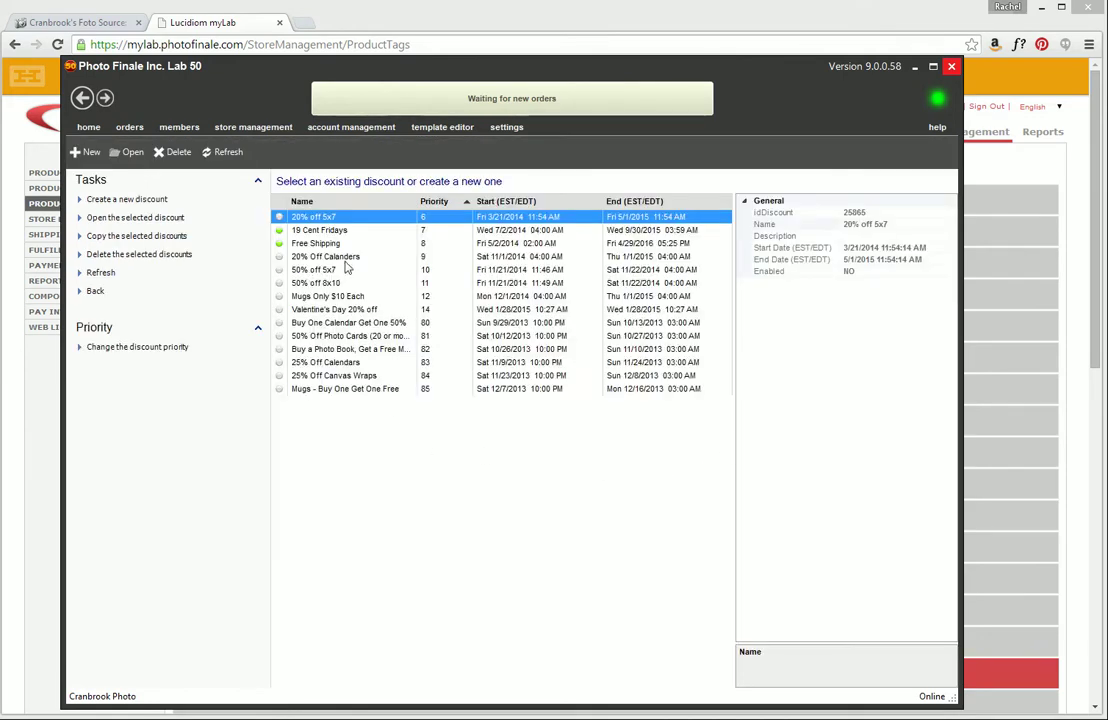
{"action": "left_click", "coordinate": [331, 311]}
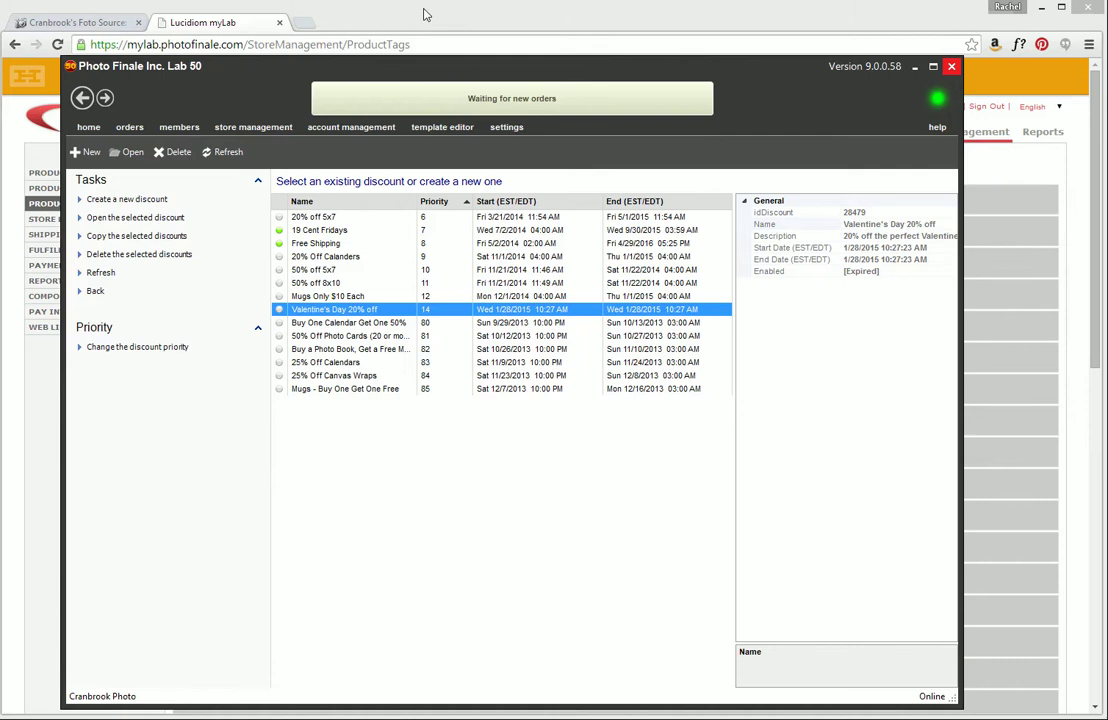
Switch to the Cranbrook Photo storefront in the browser and start creating a Valentine's Day product from Mugs and Drinkware, Mugs and Steins.
{"action": "left_click", "coordinate": [380, 18]}
{"action": "left_click", "coordinate": [68, 22]}
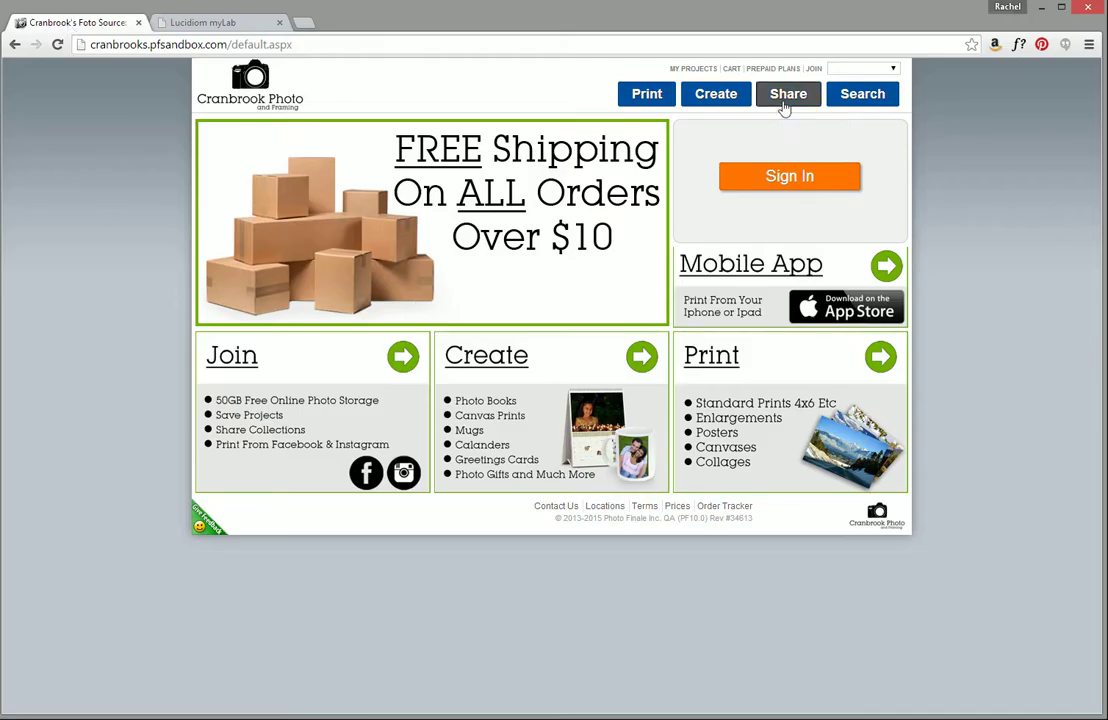
{"action": "left_click", "coordinate": [714, 94]}
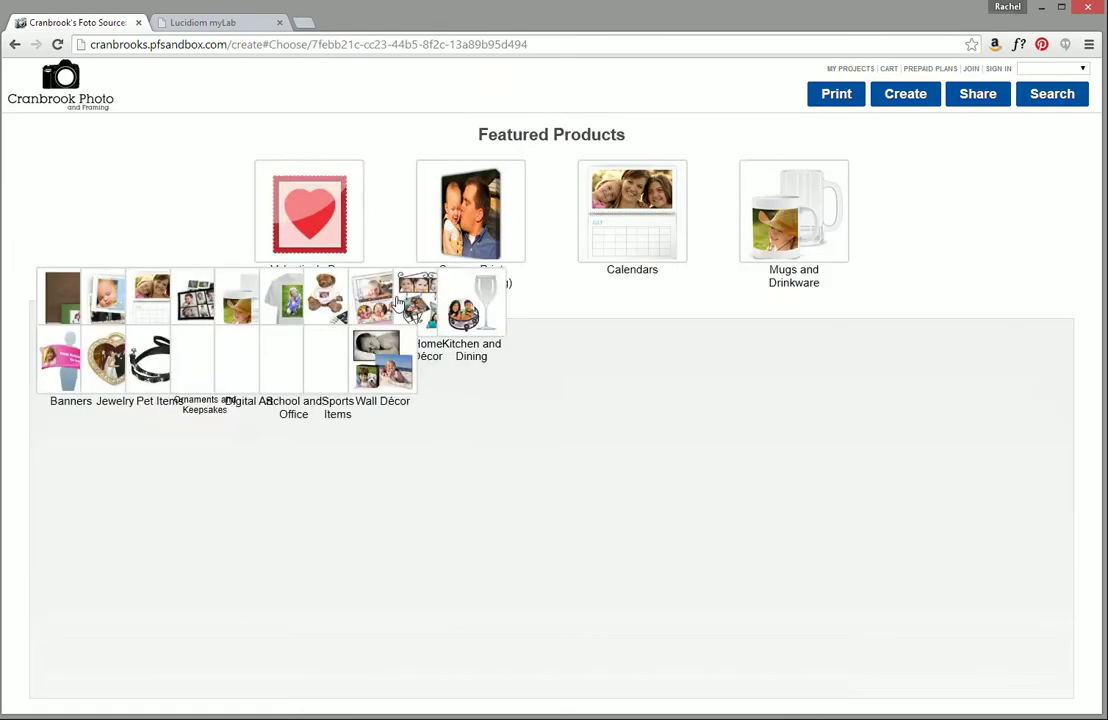
{"action": "left_click", "coordinate": [329, 208]}
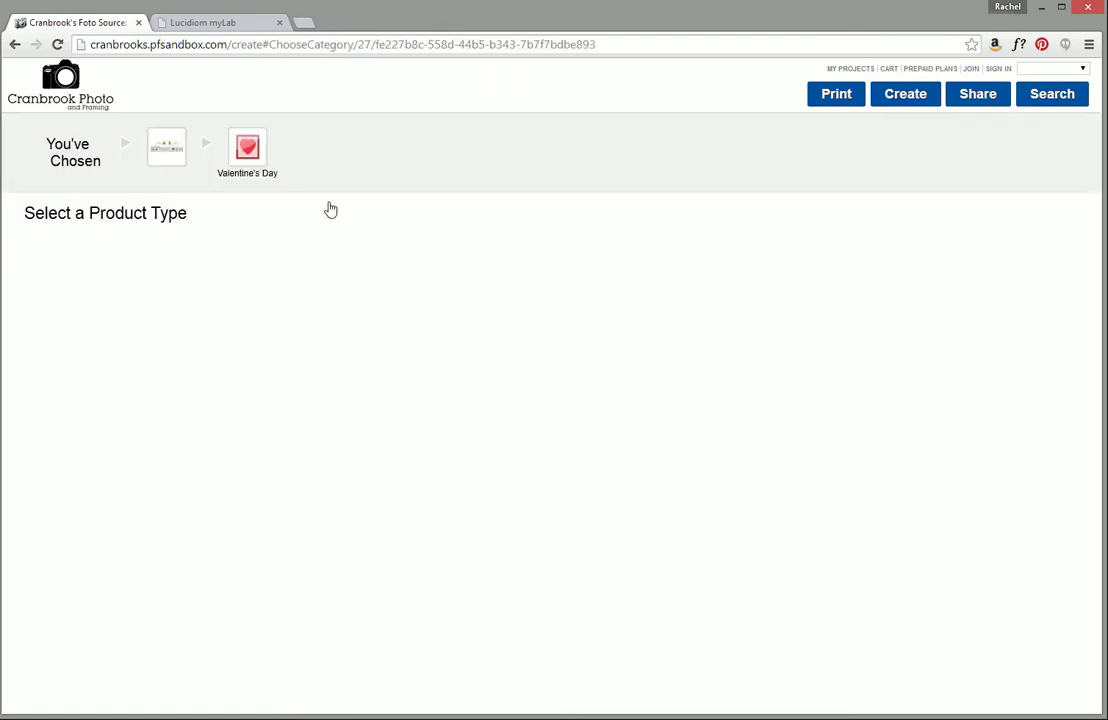
{"action": "left_click", "coordinate": [329, 293]}
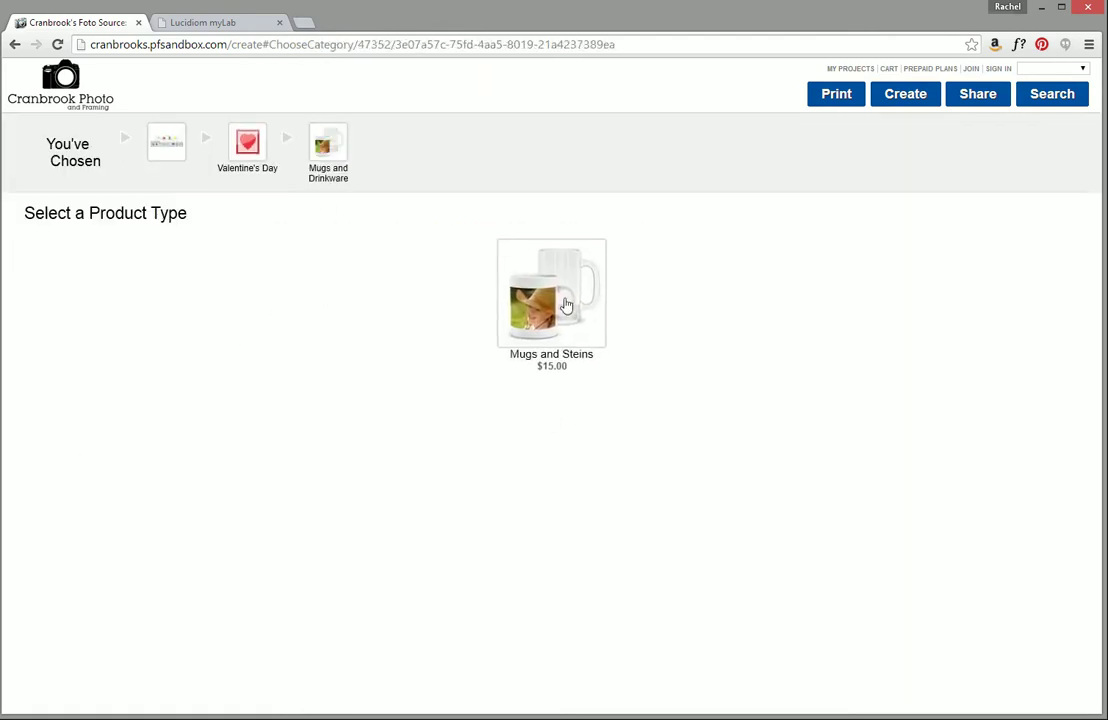
{"action": "left_click", "coordinate": [564, 302]}
{"action": "left_click", "coordinate": [555, 297]}
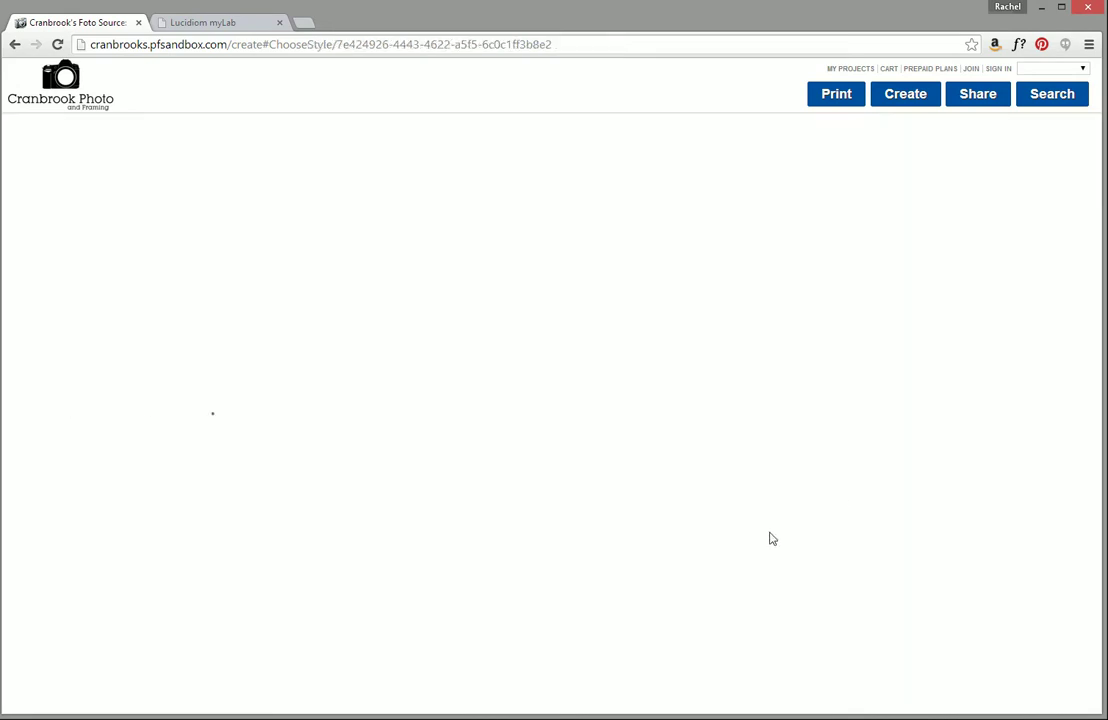